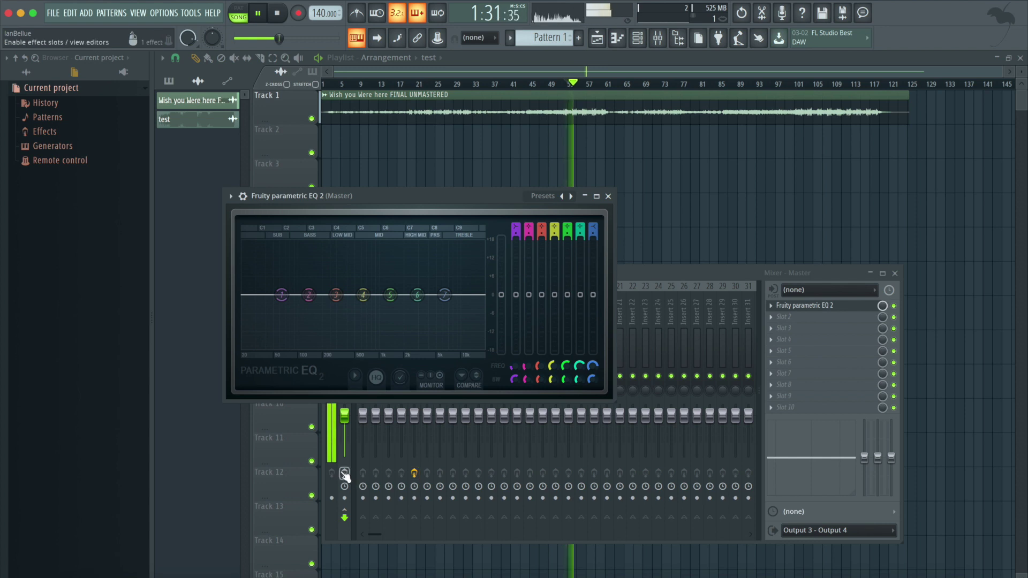
# - Lower band 2 of the master's parametric EQ to about -2.3 dB at 162 Hz
pyautogui.click(372, 217)
pyautogui.moveTo(309, 294); pyautogui.dragTo(315, 303)
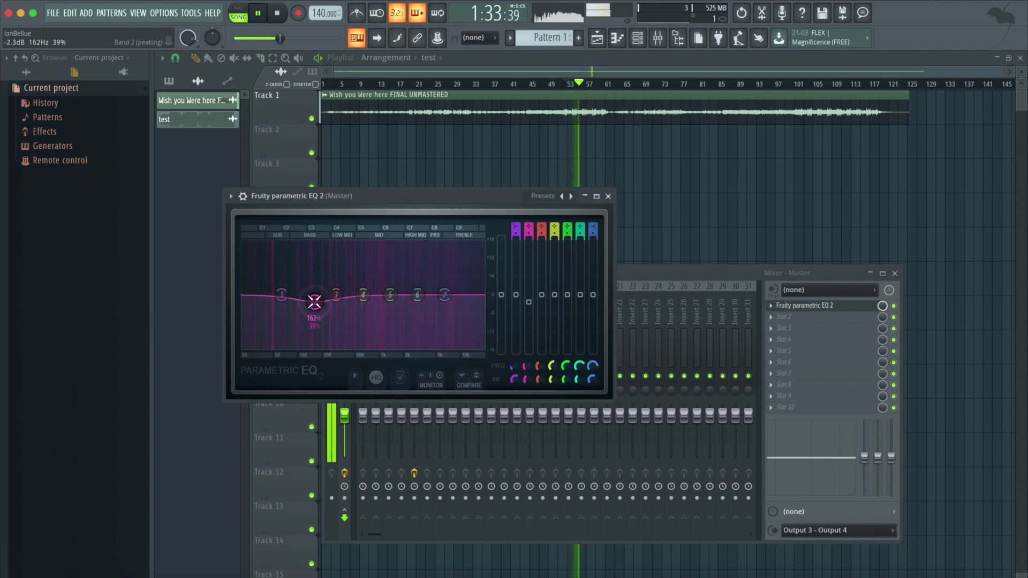
# - Add Fruity Limiter and Maximus to the second and third effect slots of the master track, and stop playback
pyautogui.click(783, 318)
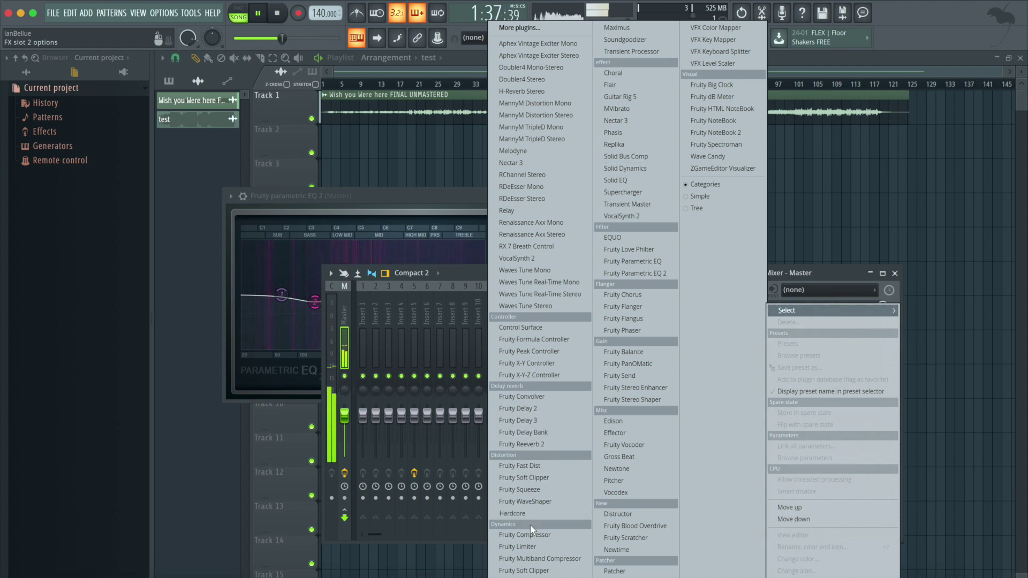
pyautogui.click(528, 546)
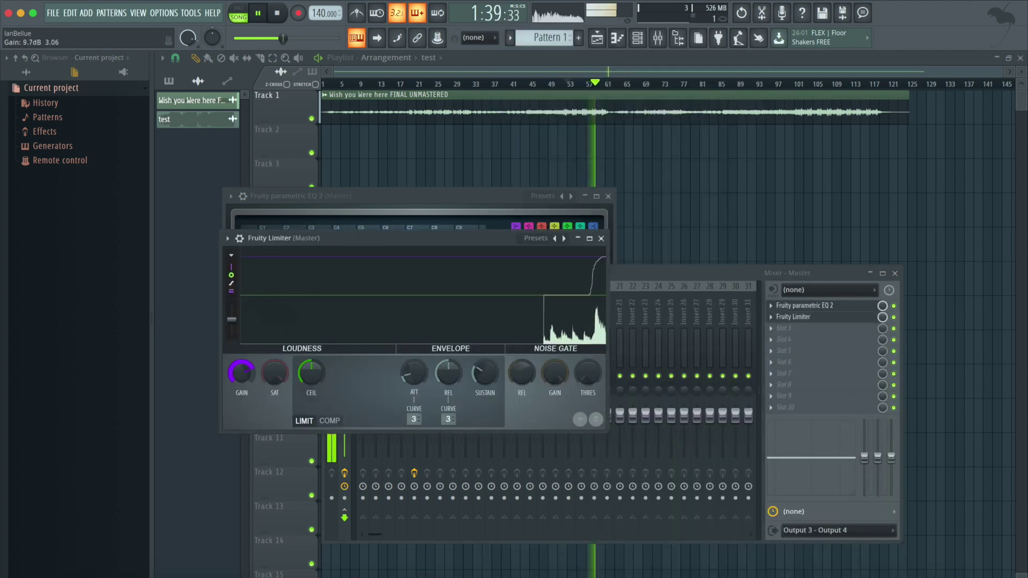
pyautogui.click(830, 332)
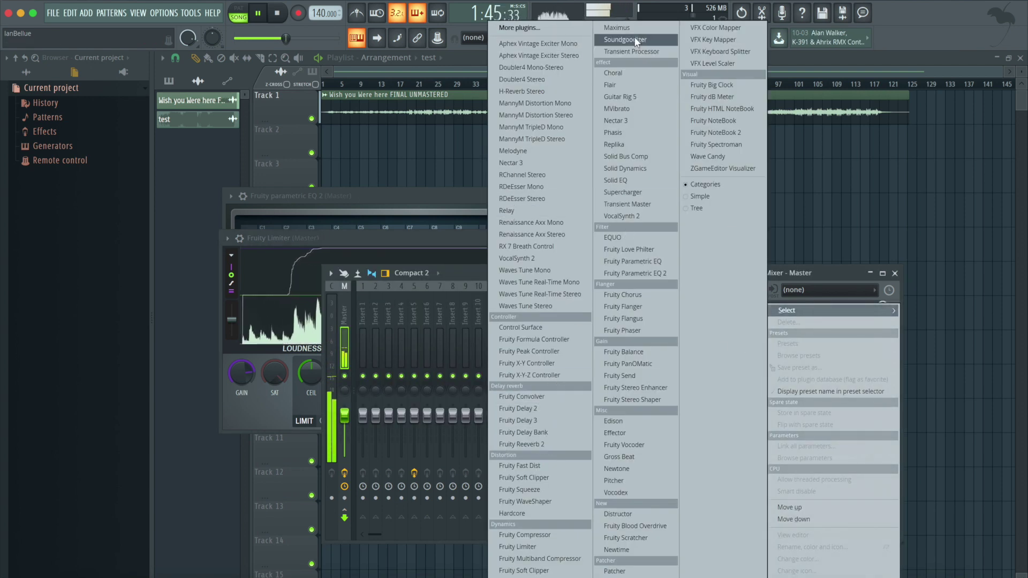
pyautogui.click(617, 27)
pyautogui.press('space')
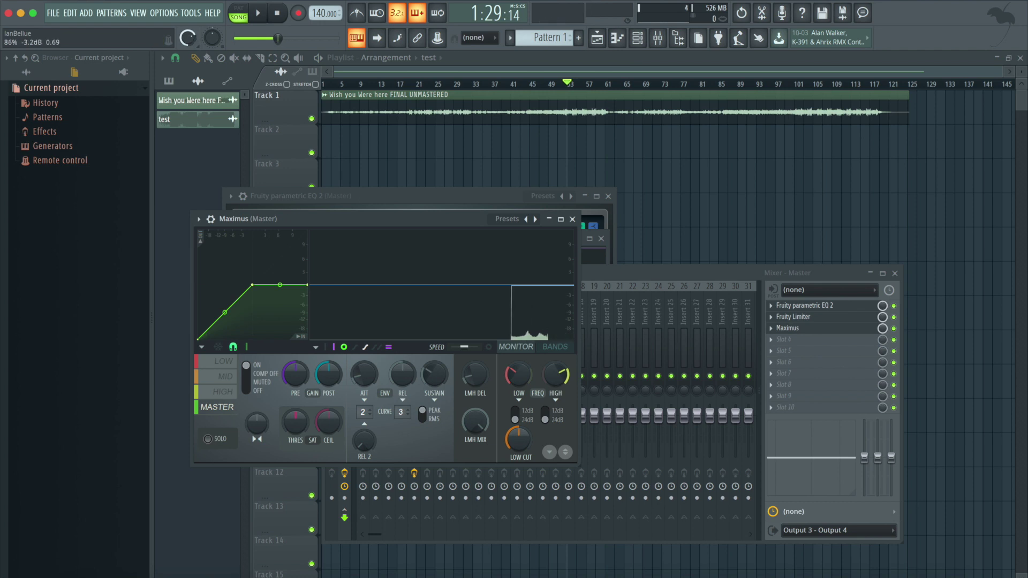
# - Load one of the built-in presets in Maximus on the master and resume playback
pyautogui.click(199, 219)
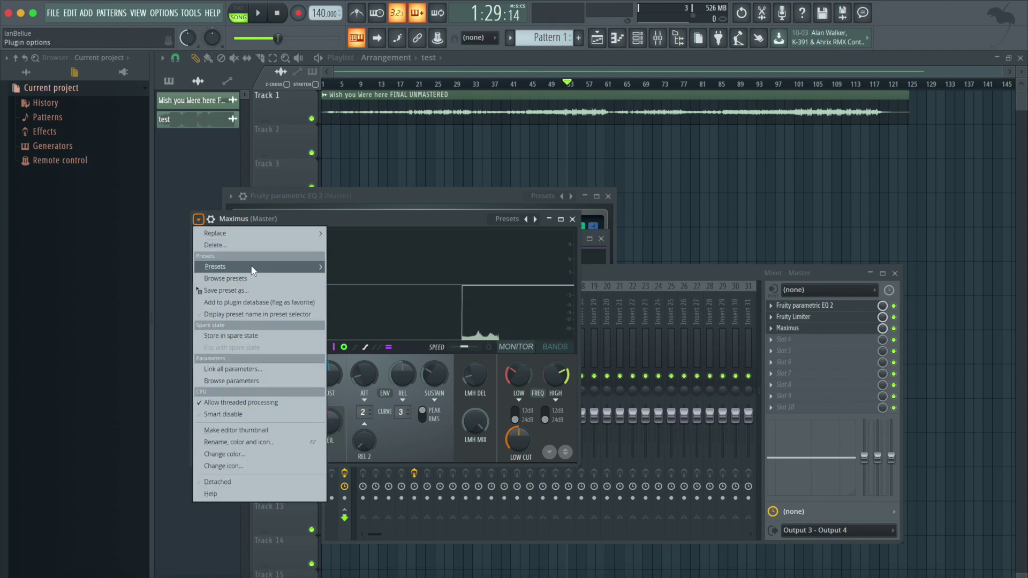
pyautogui.moveTo(230, 266)
pyautogui.click(383, 332)
pyautogui.press('space')
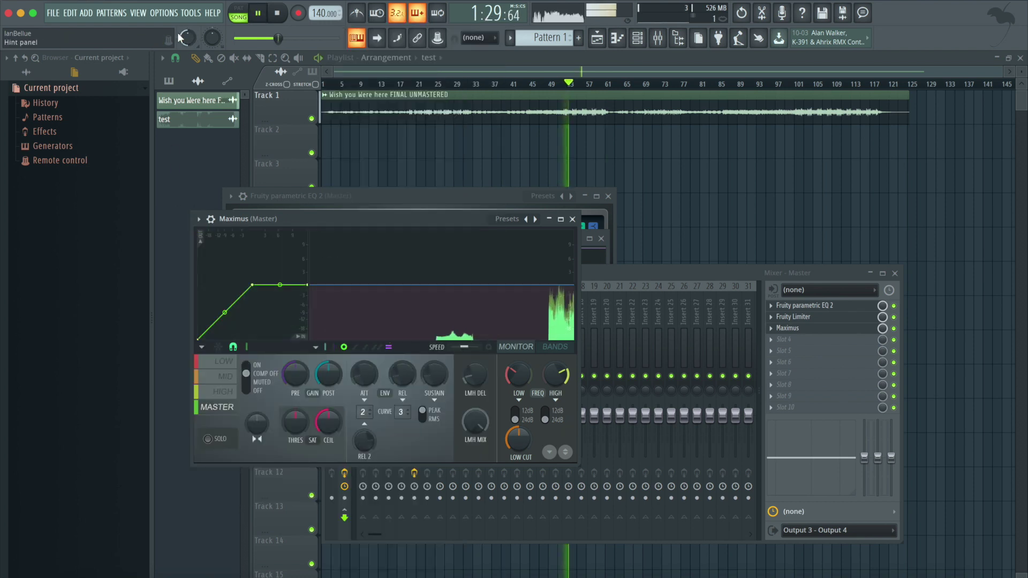
# - Dip band 6 of the master's parametric EQ slightly, adjust the Fruity Limiter's gain, and stop playback
pyautogui.click(830, 307)
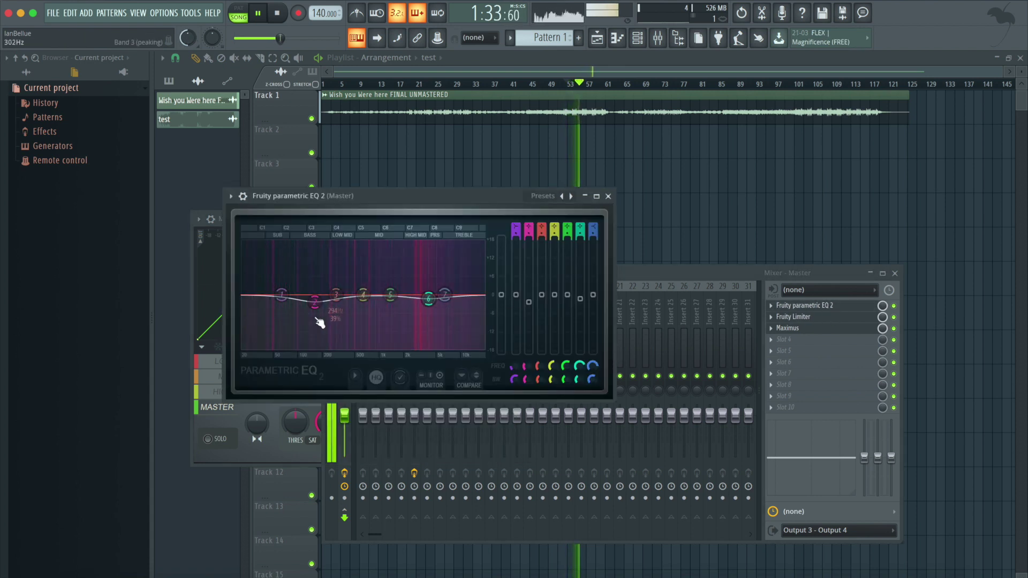
pyautogui.click(794, 317)
pyautogui.moveTo(242, 374); pyautogui.dragTo(241, 354)
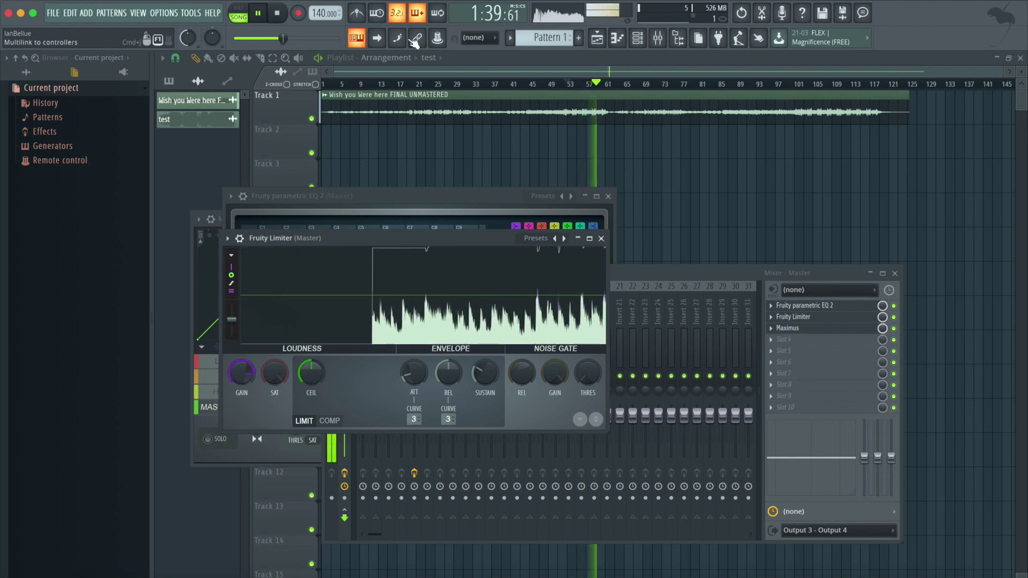
pyautogui.press('space')
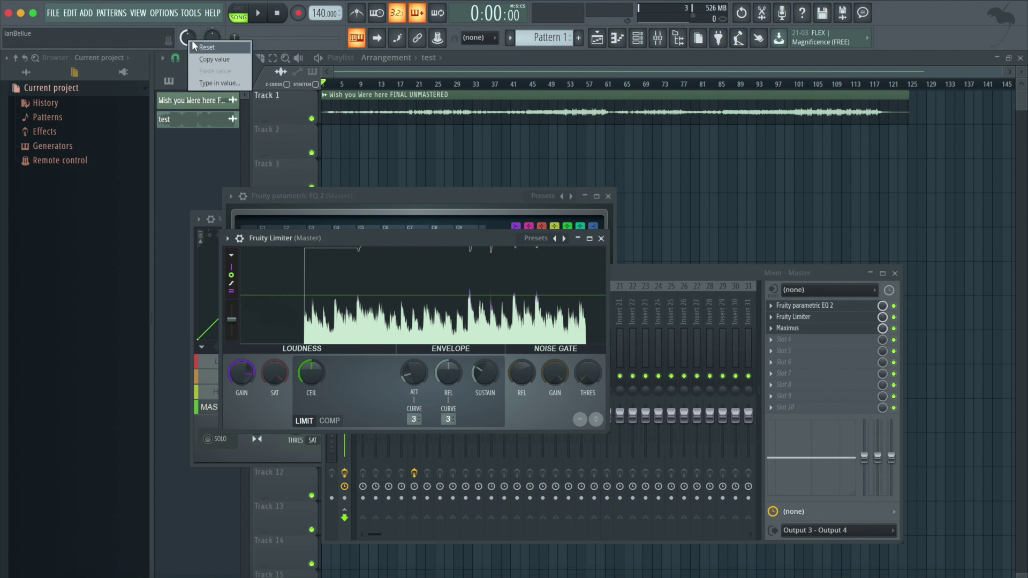
# - Export the song in MP3 format as test to the iCloud Desktop, replacing the existing file, and start rendering
pyautogui.click(53, 12)
pyautogui.moveTo(160, 122)
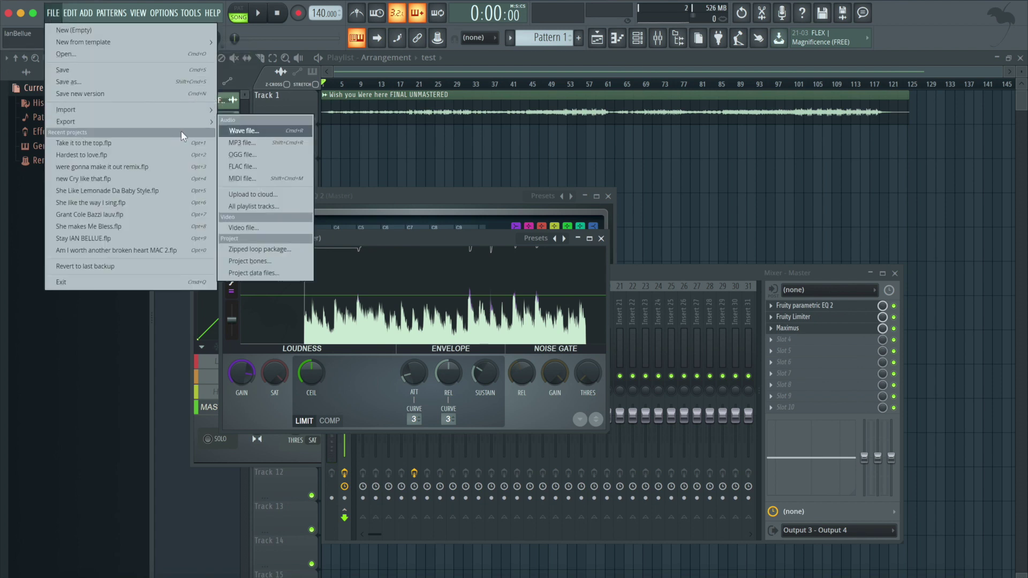
pyautogui.click(247, 143)
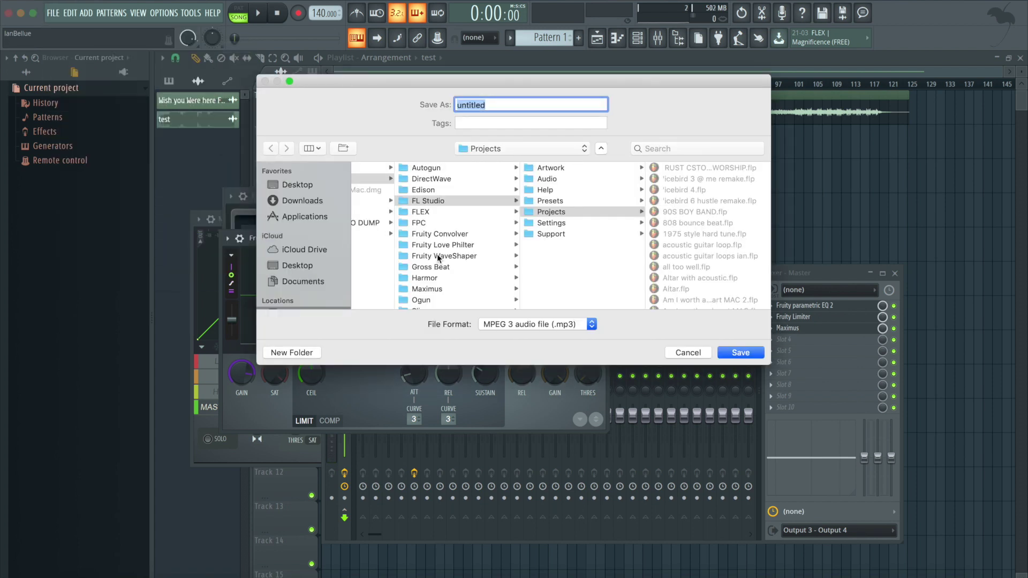
pyautogui.click(305, 266)
pyautogui.click(403, 248)
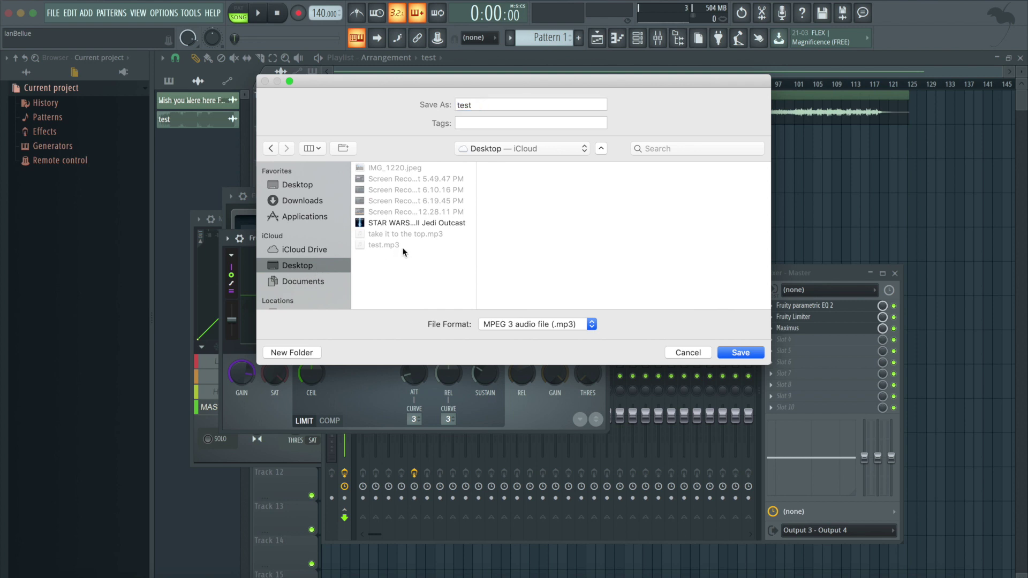
pyautogui.click(747, 353)
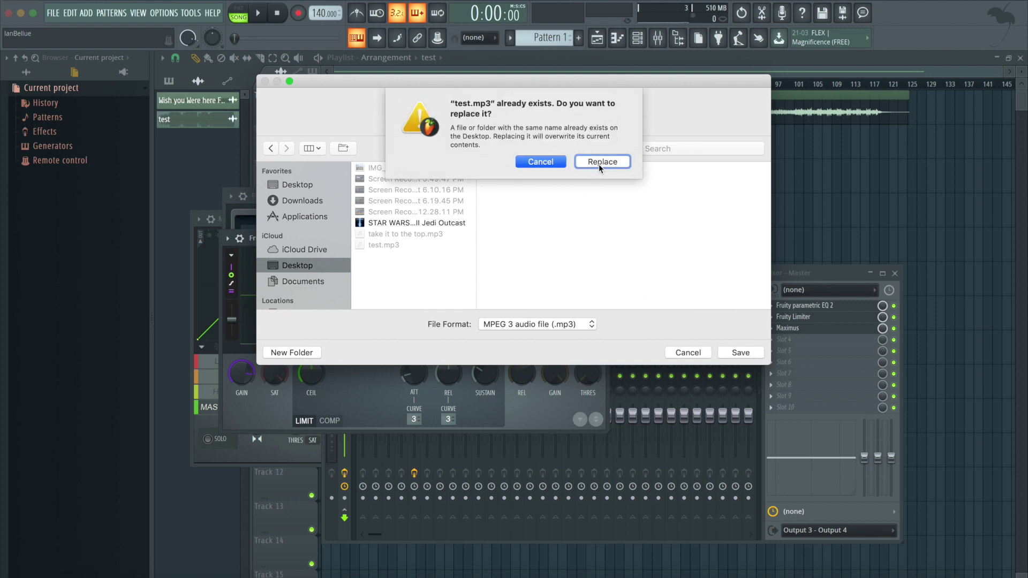
pyautogui.click(600, 162)
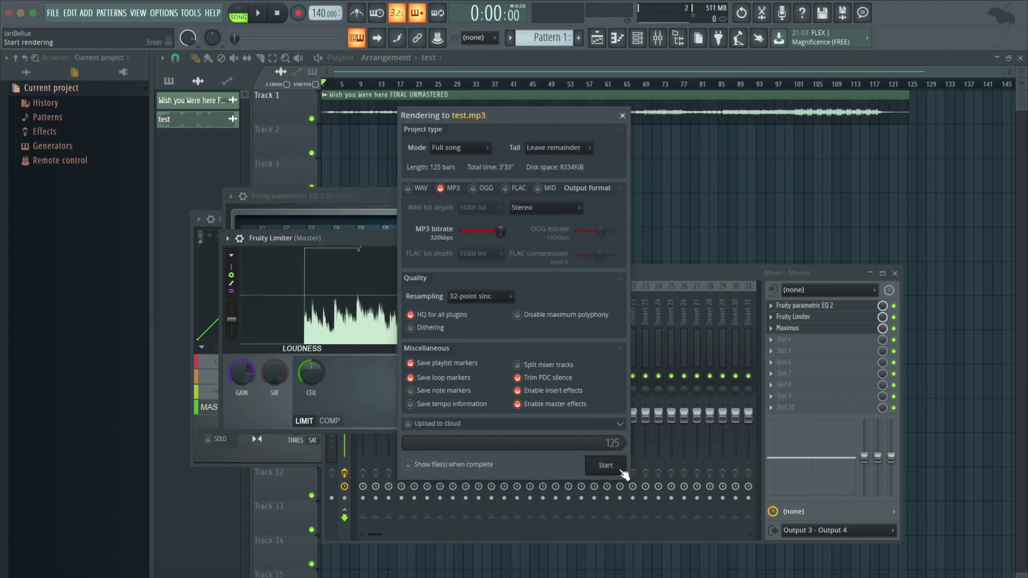
pyautogui.click(605, 465)
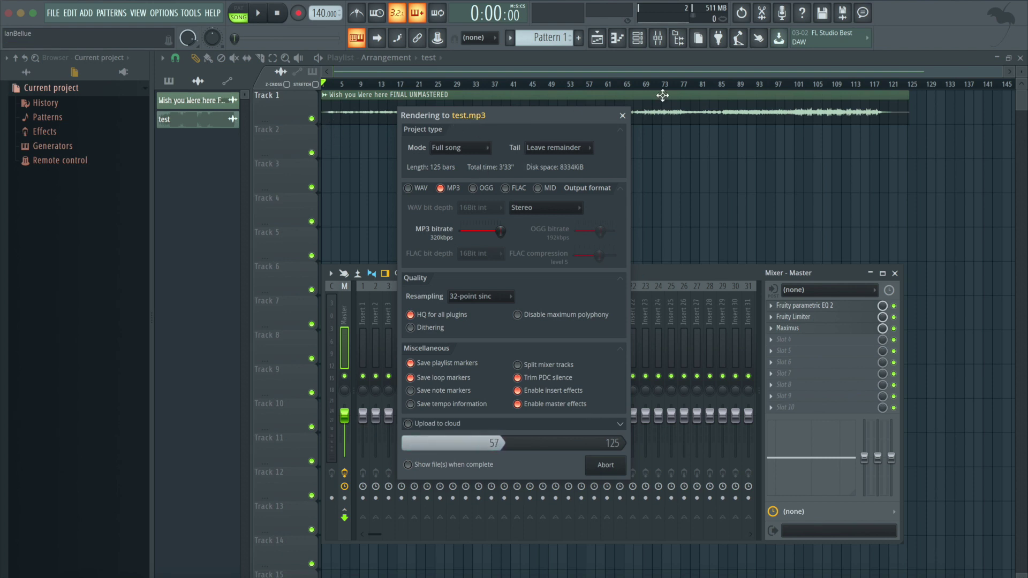
pyautogui.moveTo(517, 114); pyautogui.dragTo(590, 179)
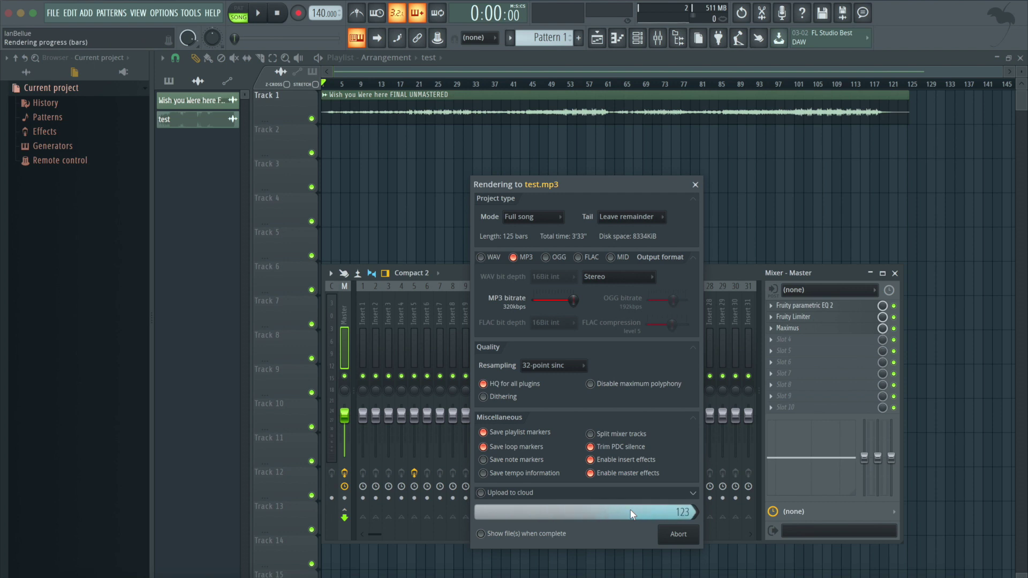
# - Review Fruity parametric EQ 2, Fruity Limiter and Maximus in the master's effect chain, moving the Maximus window aside
pyautogui.click(842, 309)
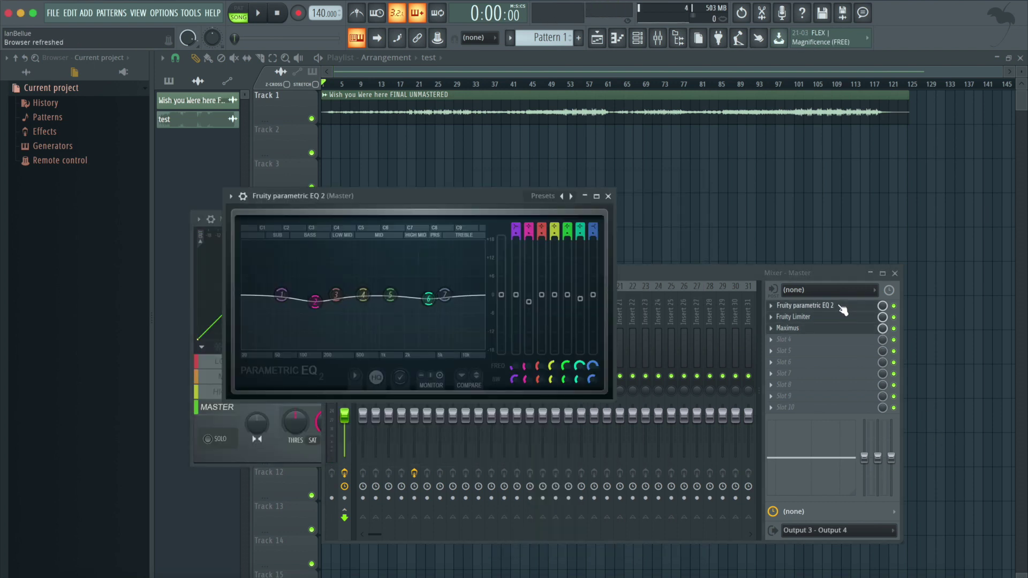
pyautogui.click(829, 325)
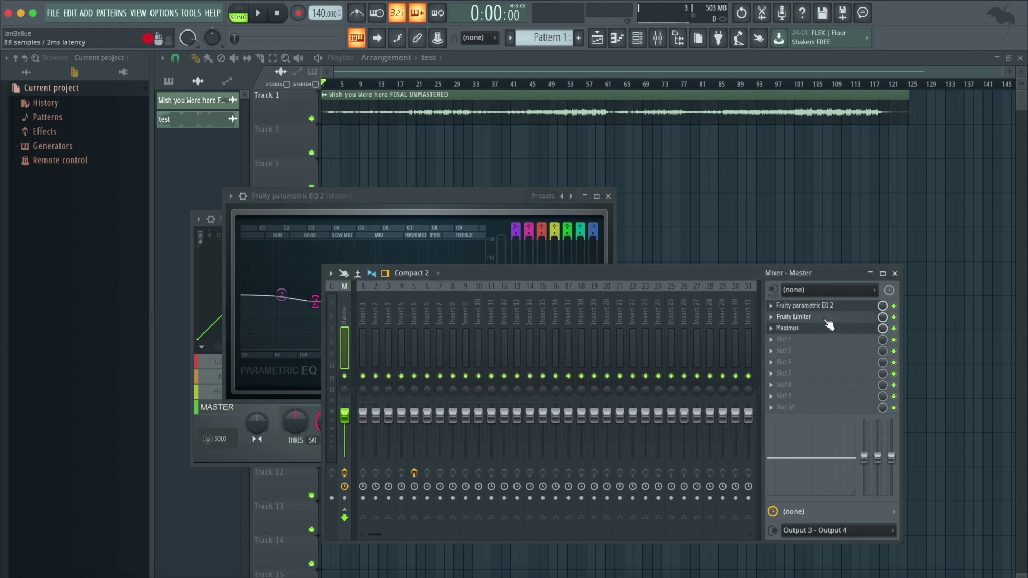
pyautogui.click(811, 320)
pyautogui.click(807, 333)
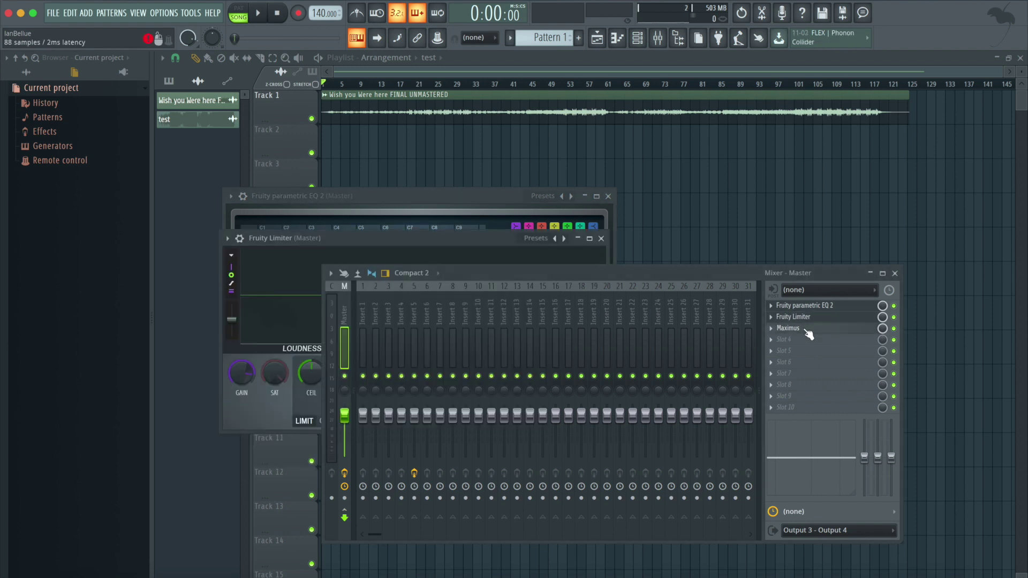
pyautogui.click(807, 332)
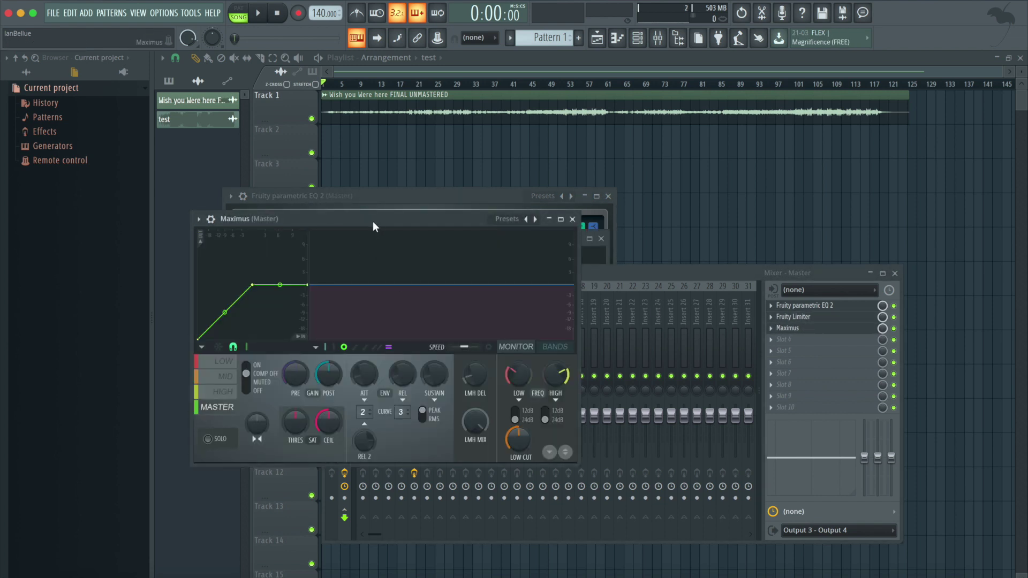
pyautogui.moveTo(376, 218); pyautogui.dragTo(389, 151)
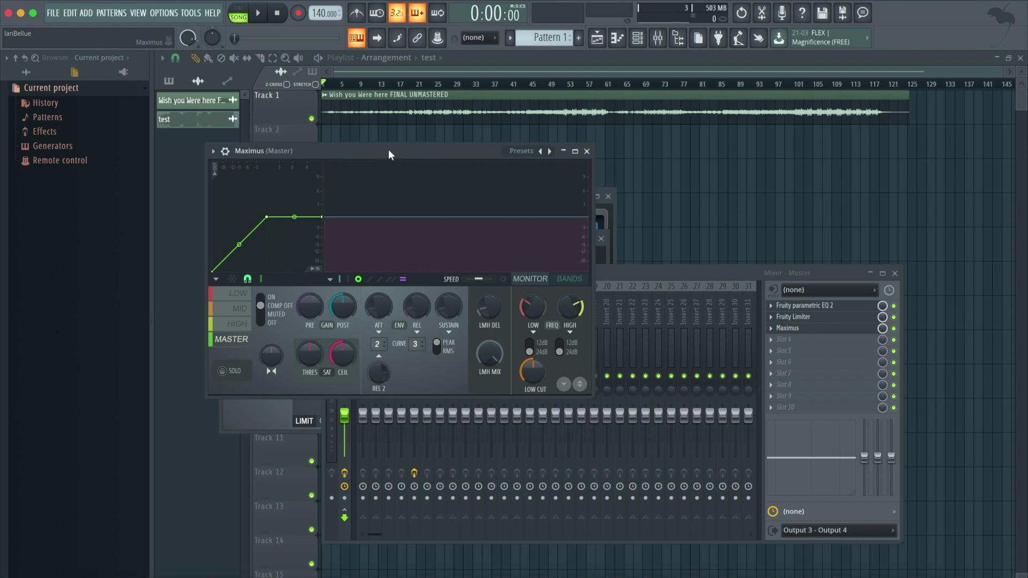
pyautogui.moveTo(387, 150); pyautogui.dragTo(403, 133)
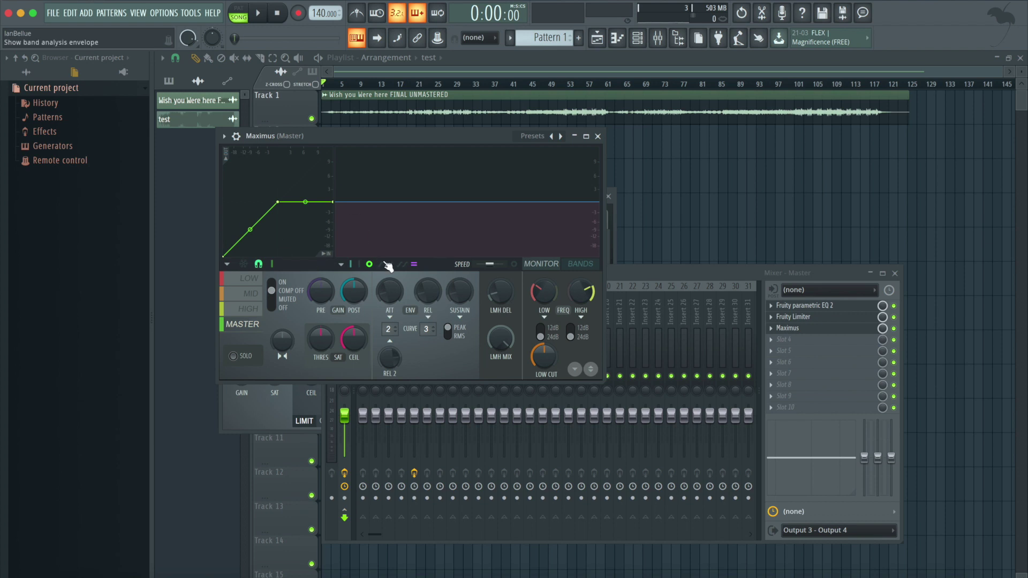
pyautogui.moveTo(413, 134); pyautogui.dragTo(464, 311)
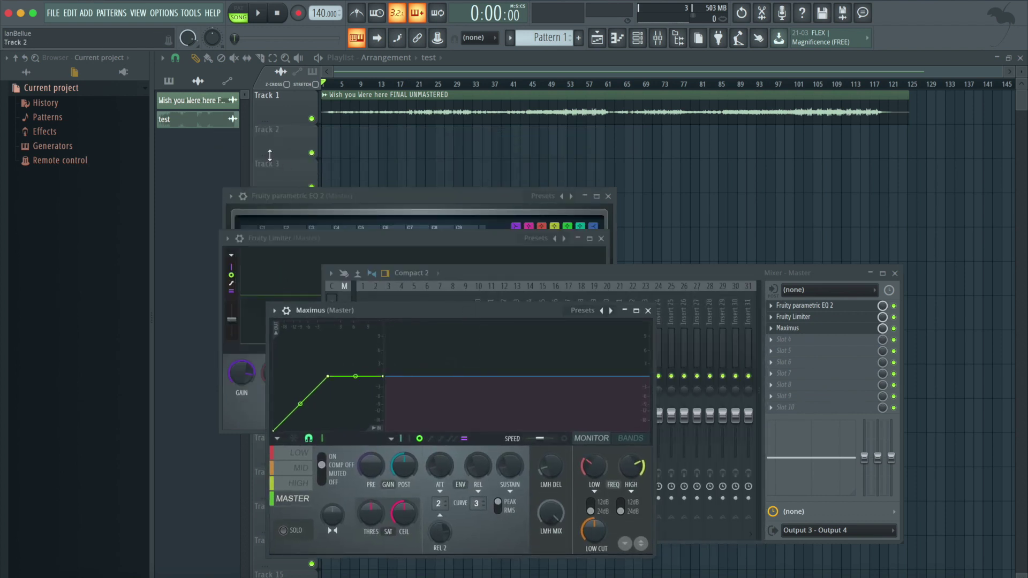
# - Switch to Finder and place test.mp3 from the Desktop folder on Track 2 of the playlist
pyautogui.click(82, 574)
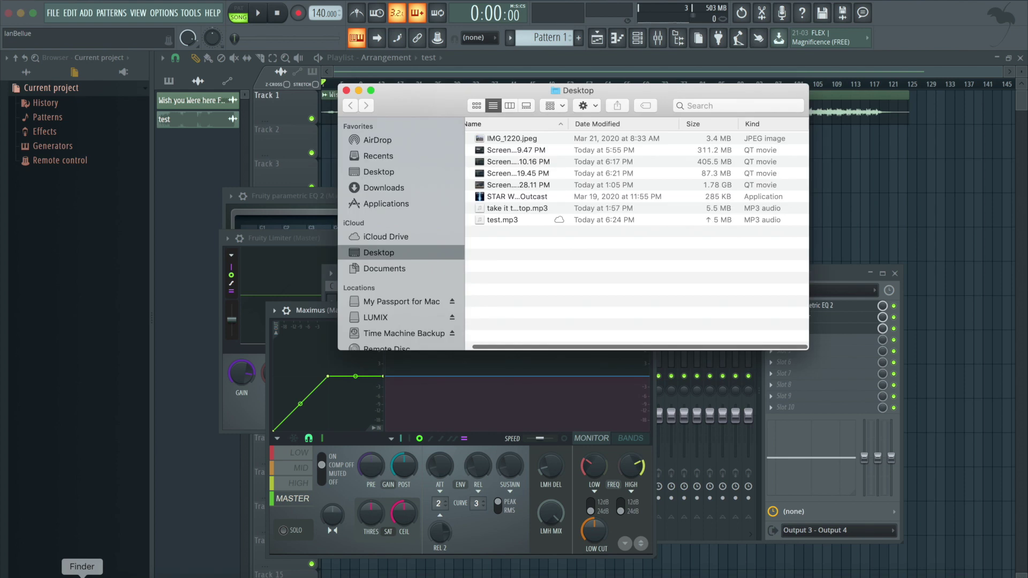
pyautogui.moveTo(503, 220); pyautogui.dragTo(251, 127)
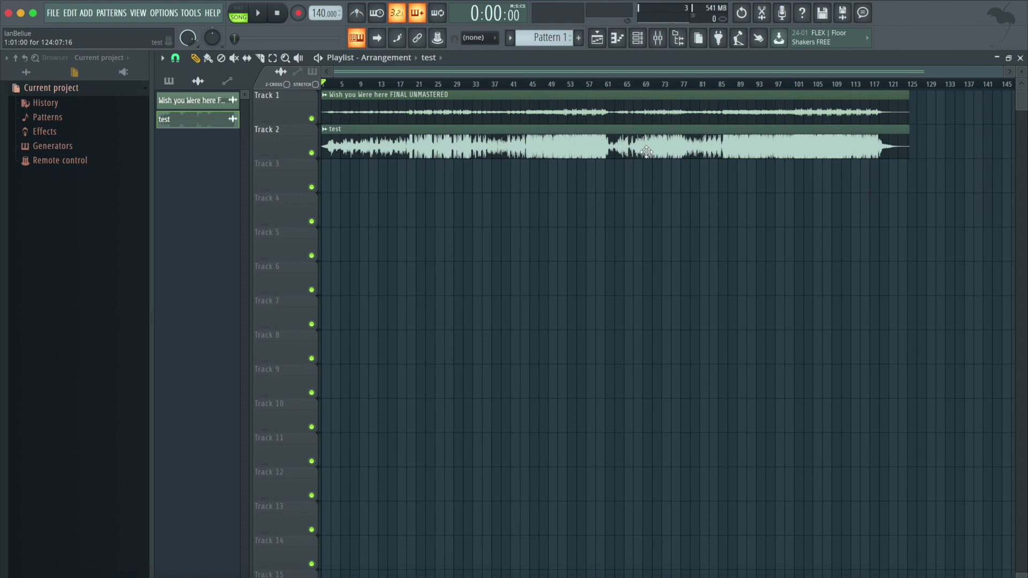
# - Disable all effects on the master track in the mixer and play the arrangement from about bar 51
pyautogui.click(657, 37)
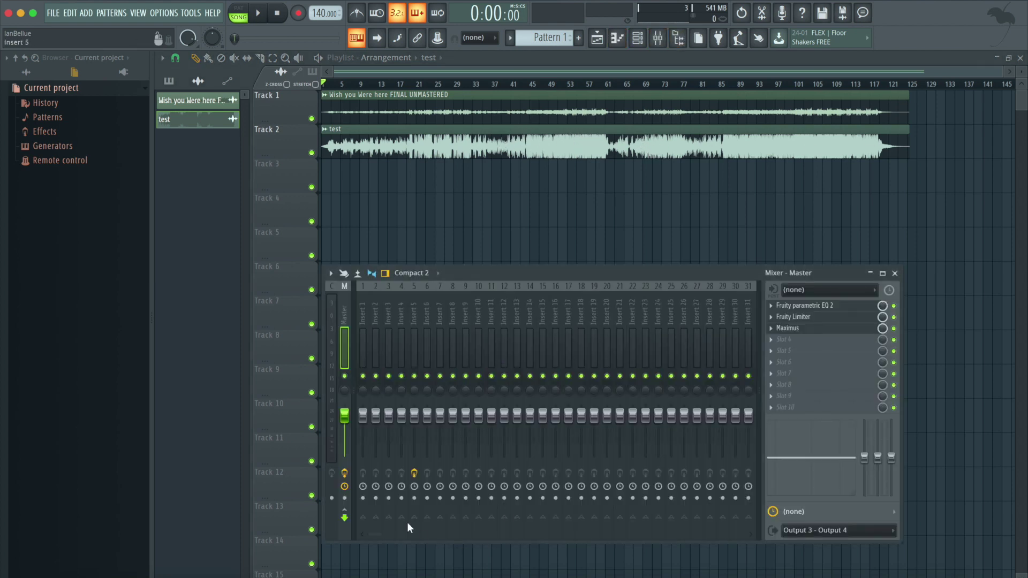
pyautogui.click(345, 473)
pyautogui.moveTo(556, 86)
pyautogui.mouseDown()
pyautogui.moveTo(574, 84)
pyautogui.moveTo(563, 83)
pyautogui.mouseUp()
pyautogui.click(266, 14)
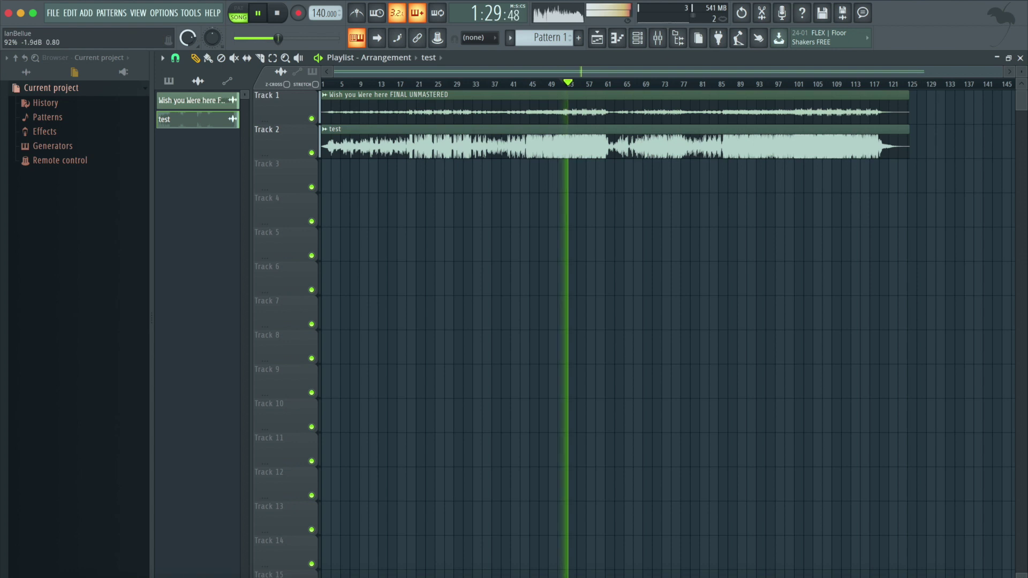
# - Compare the unmastered and mastered audio by muting Track 2, then unmuting it and muting Track 1 instead
pyautogui.click(311, 152)
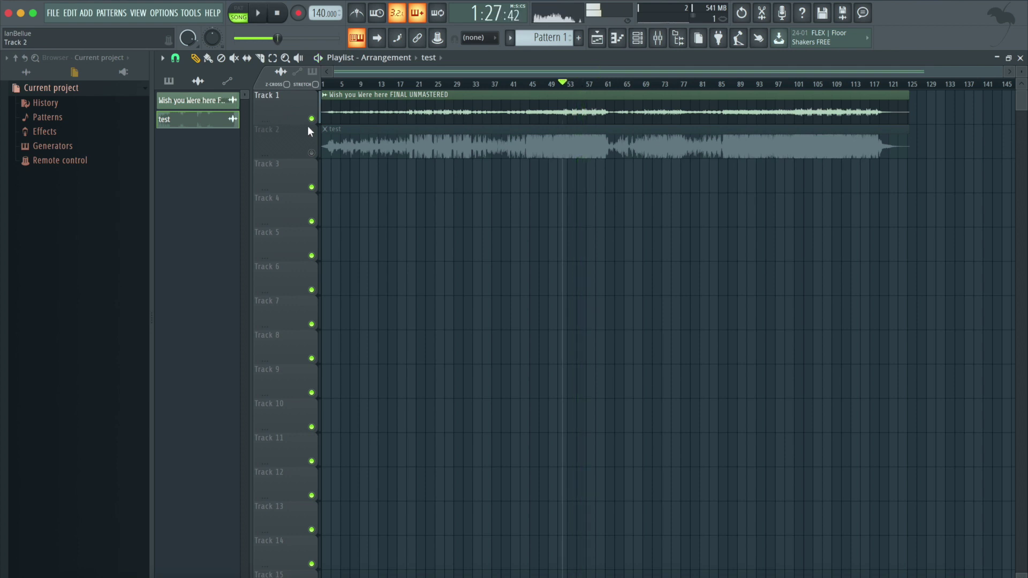
pyautogui.click(311, 152)
pyautogui.click(311, 118)
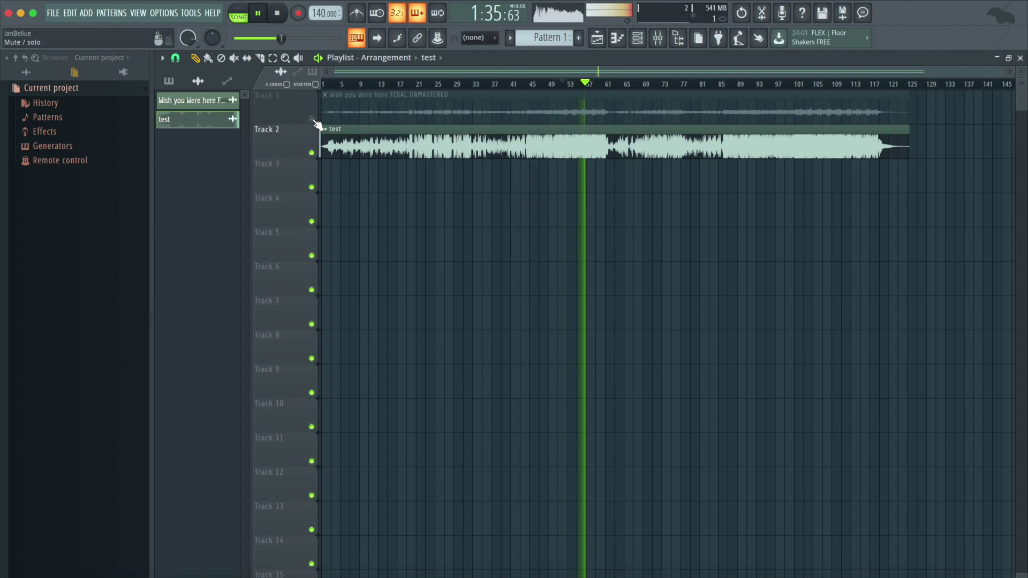
pyautogui.press('space')
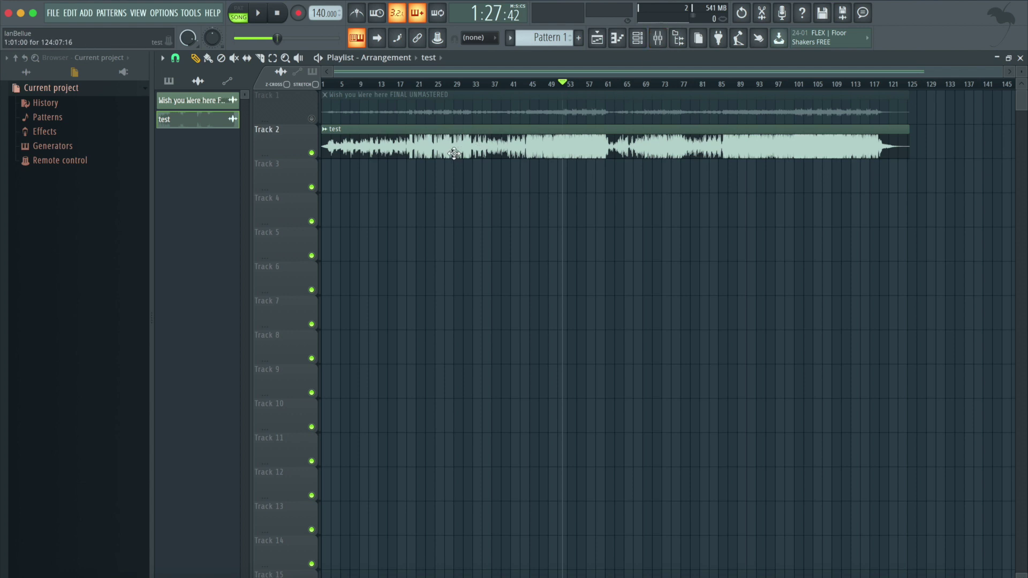
# - Open the mixer and place its window below the two audio tracks to check the master's effect chain
pyautogui.click(659, 39)
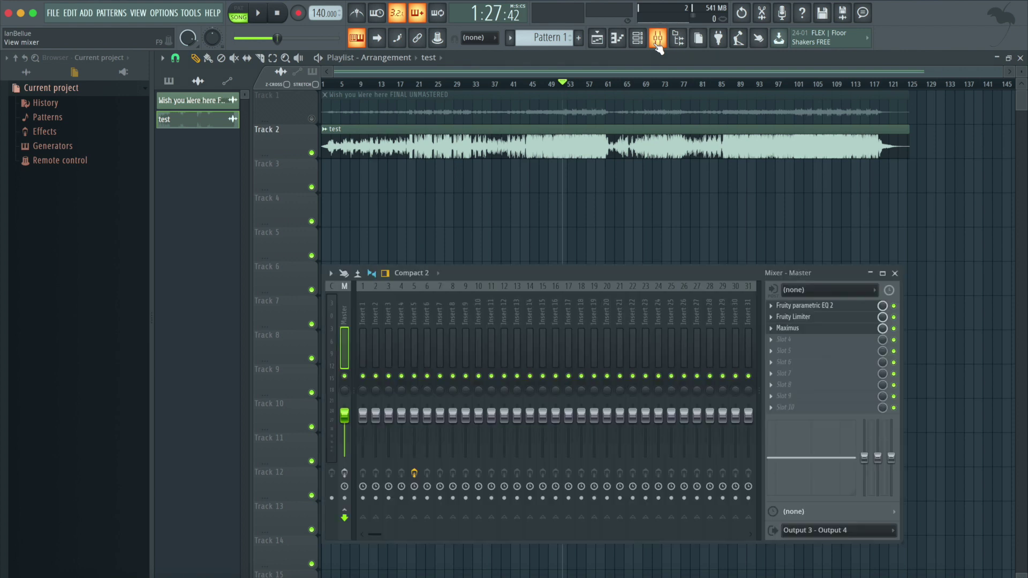
pyautogui.moveTo(594, 276); pyautogui.dragTo(593, 249)
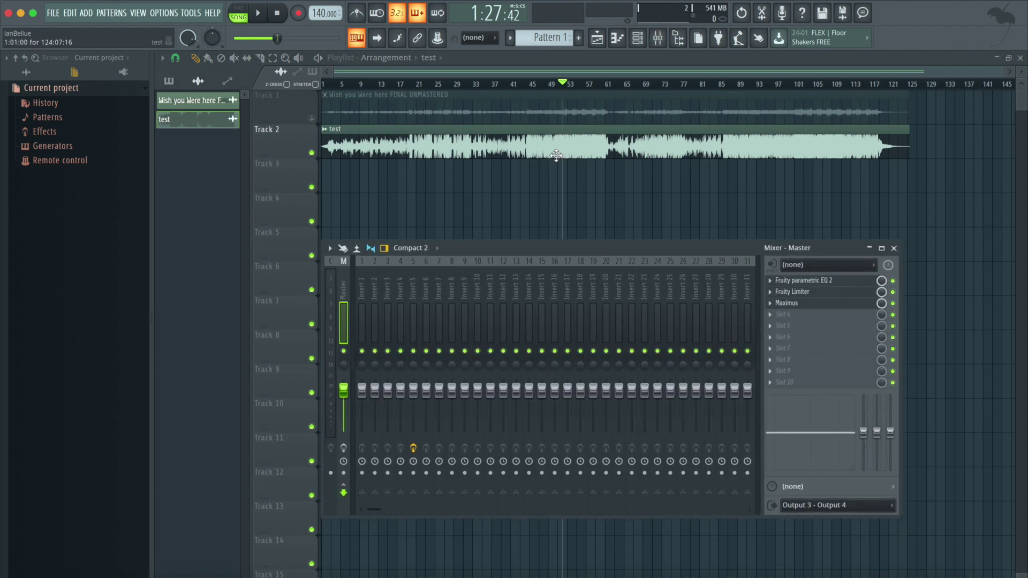
# - Open the settings of the Wish you Were here FINAL UNMASTERED clip on Track 1 and normalize its audio
pyautogui.doubleClick(444, 114)
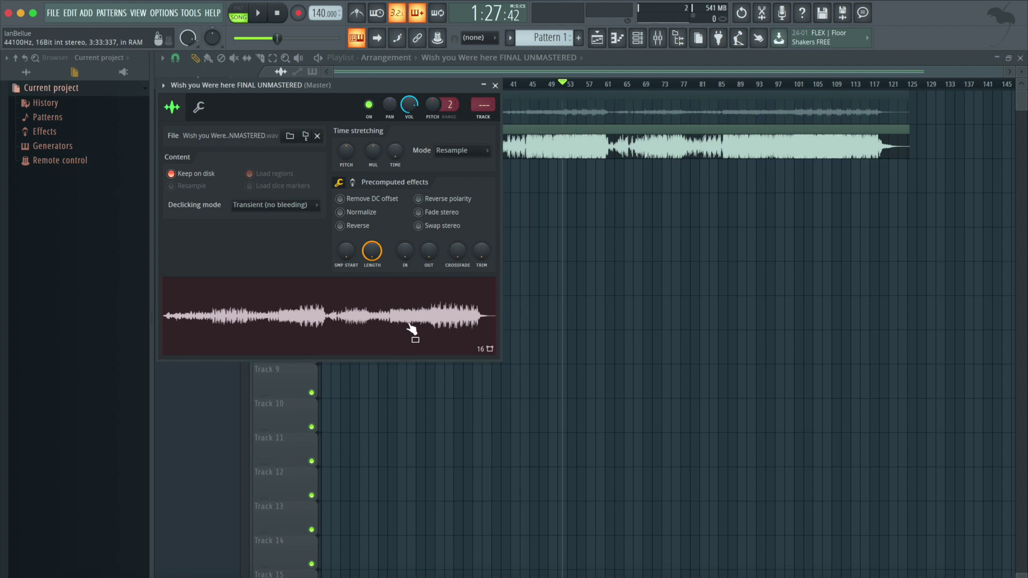
pyautogui.click(340, 213)
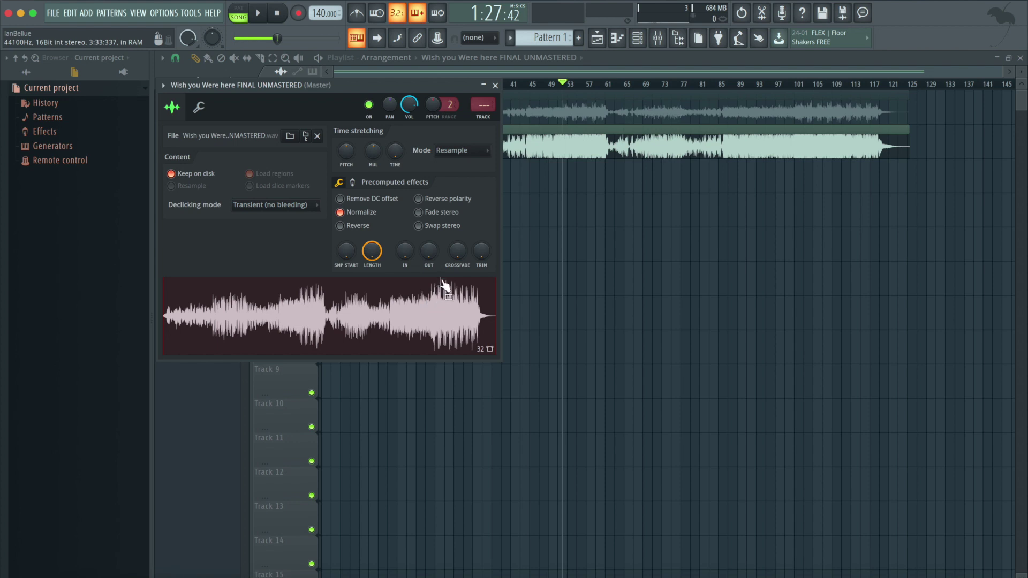
# - Move the clip settings window below the tracks and close it, then switch mutes between Tracks 1 and 2, leaving Track 1 muted
pyautogui.moveTo(367, 83); pyautogui.dragTo(365, 210)
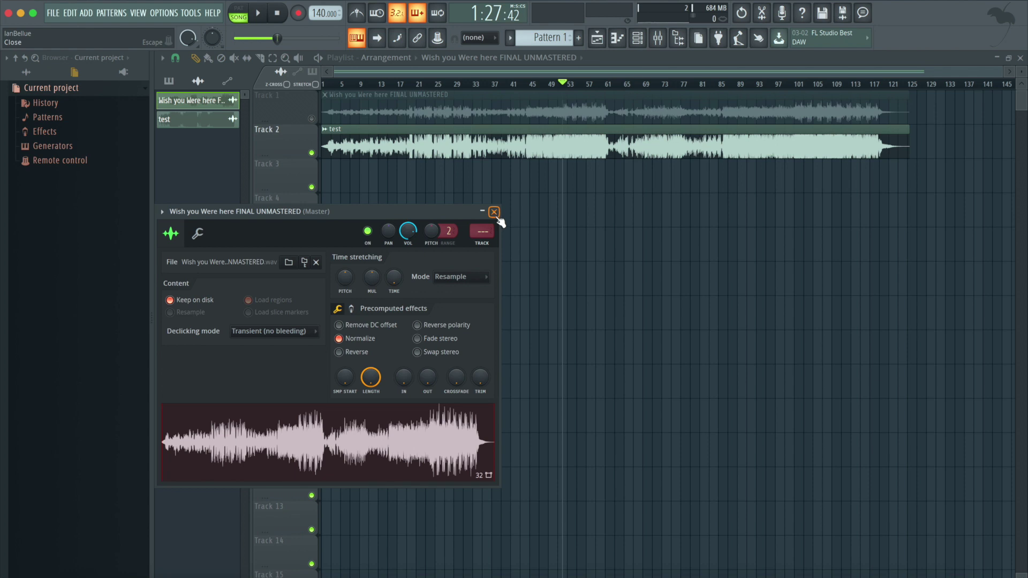
pyautogui.press('Escape')
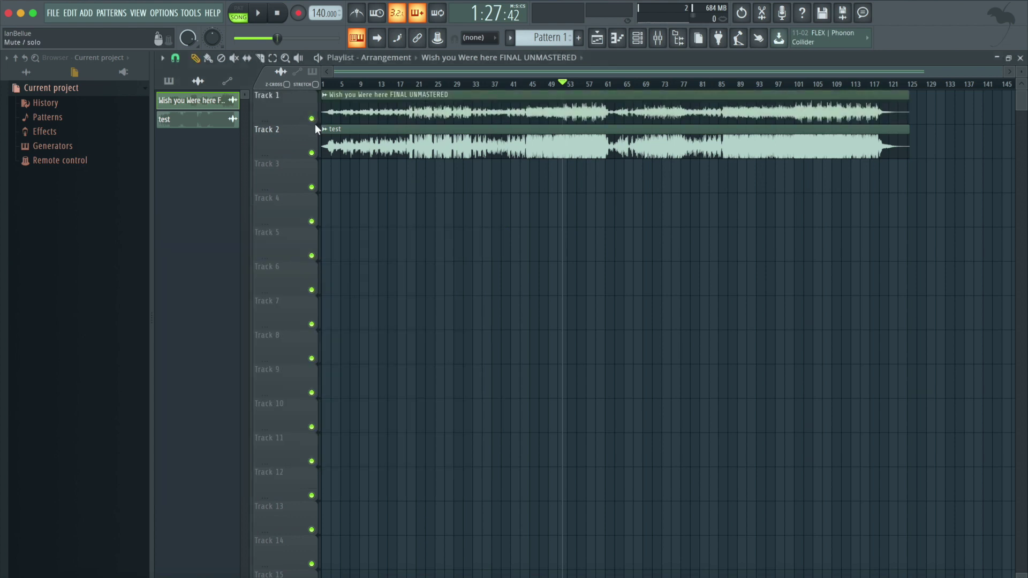
pyautogui.click(312, 153)
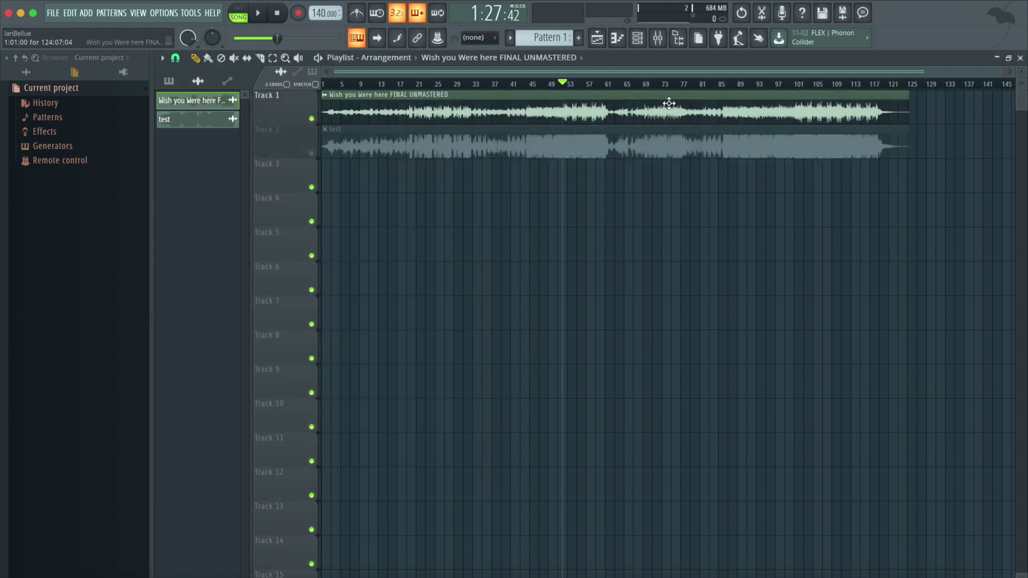
pyautogui.click(312, 153)
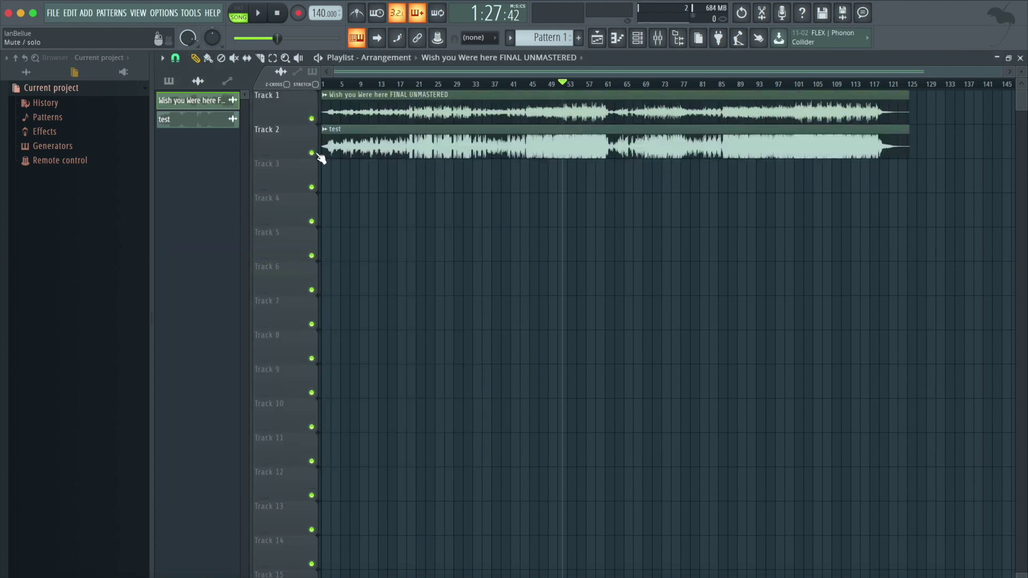
pyautogui.click(311, 119)
# - Open Fruity parametric EQ 2 on the master mixer track and fine-tune band 6 to about -1.7 dB at 4155 Hz
pyautogui.click(662, 42)
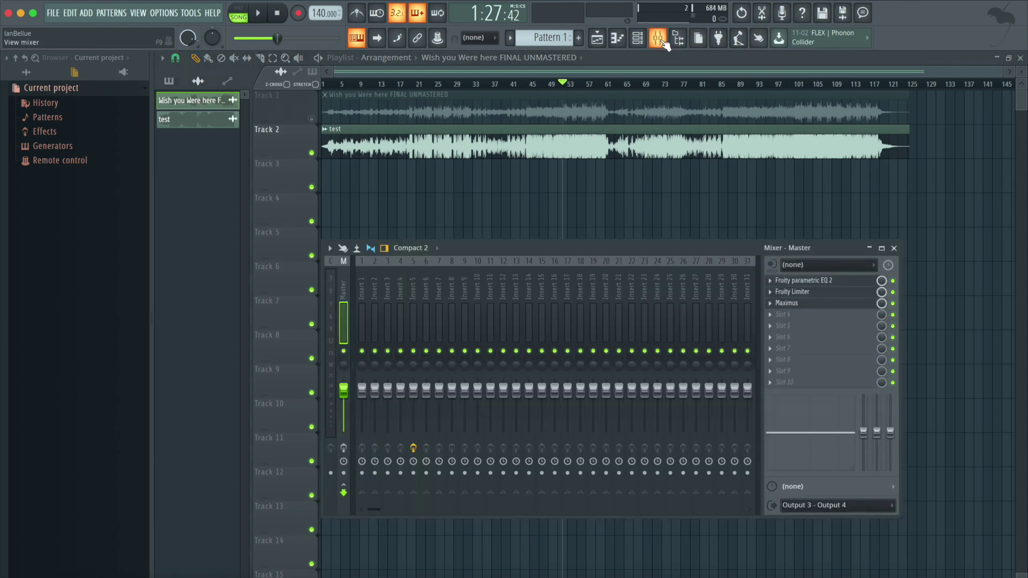
pyautogui.click(856, 286)
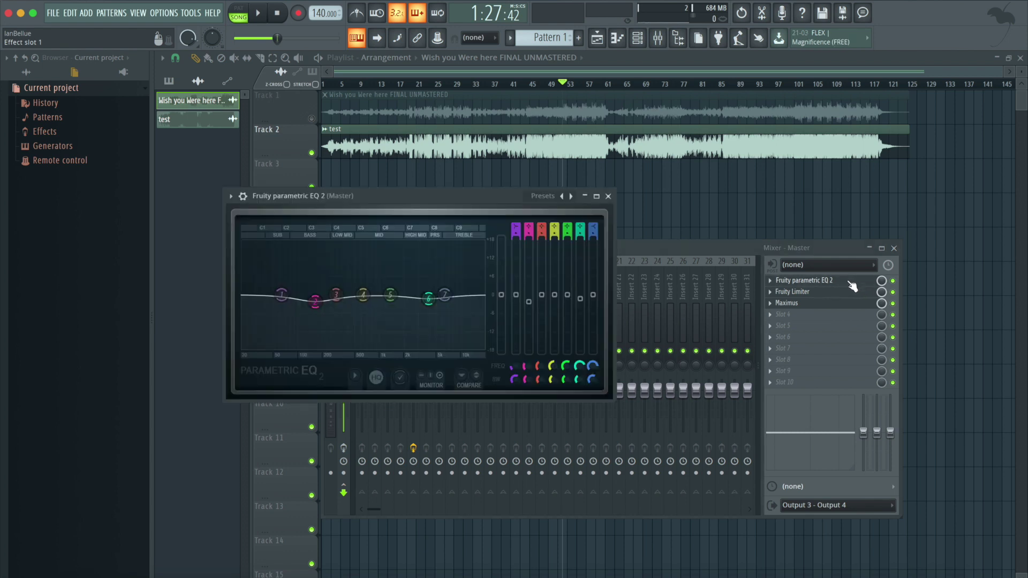
pyautogui.moveTo(504, 210); pyautogui.dragTo(498, 185)
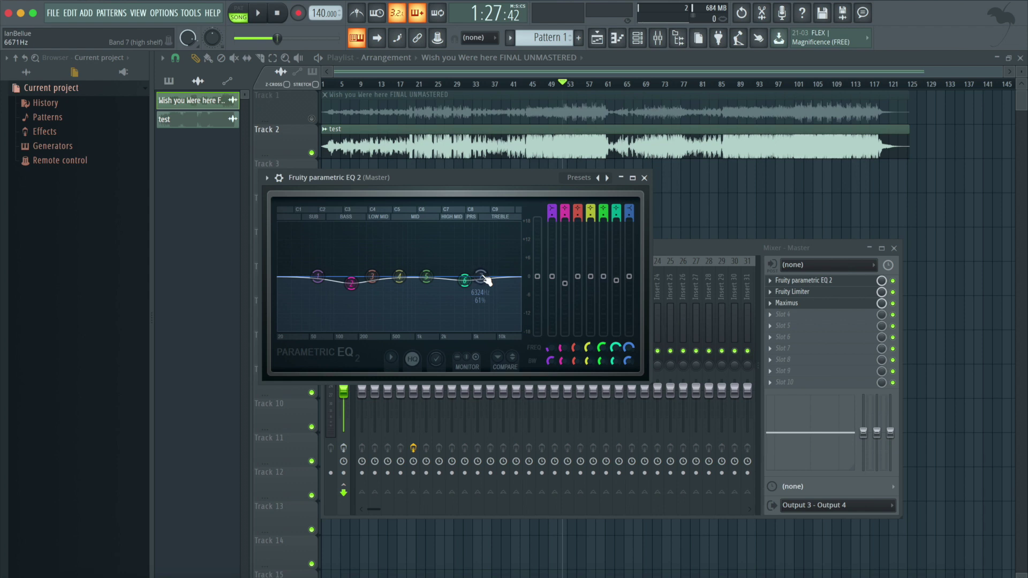
pyautogui.moveTo(466, 278); pyautogui.dragTo(465, 281)
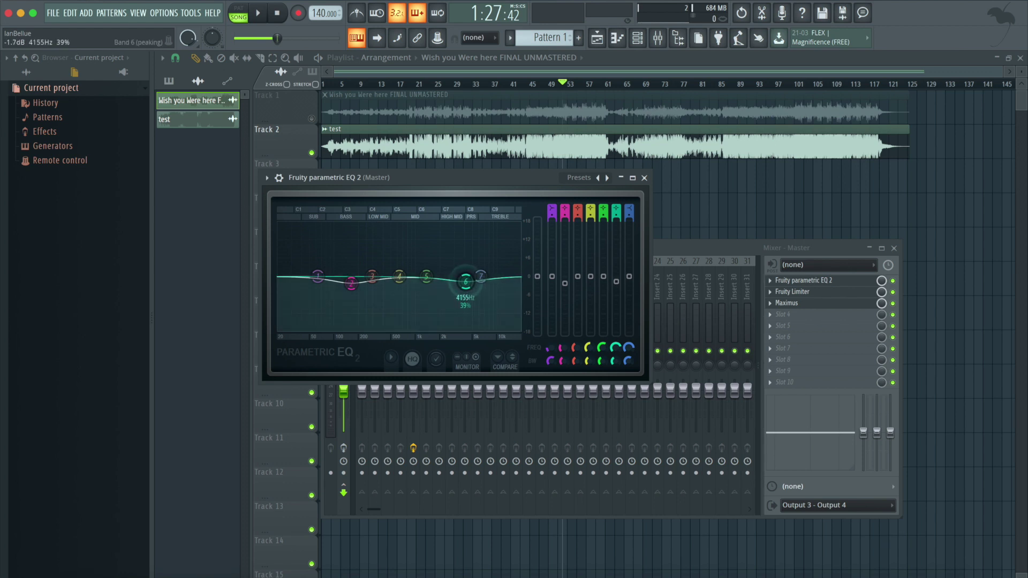
pyautogui.moveTo(465, 281); pyautogui.dragTo(465, 281)
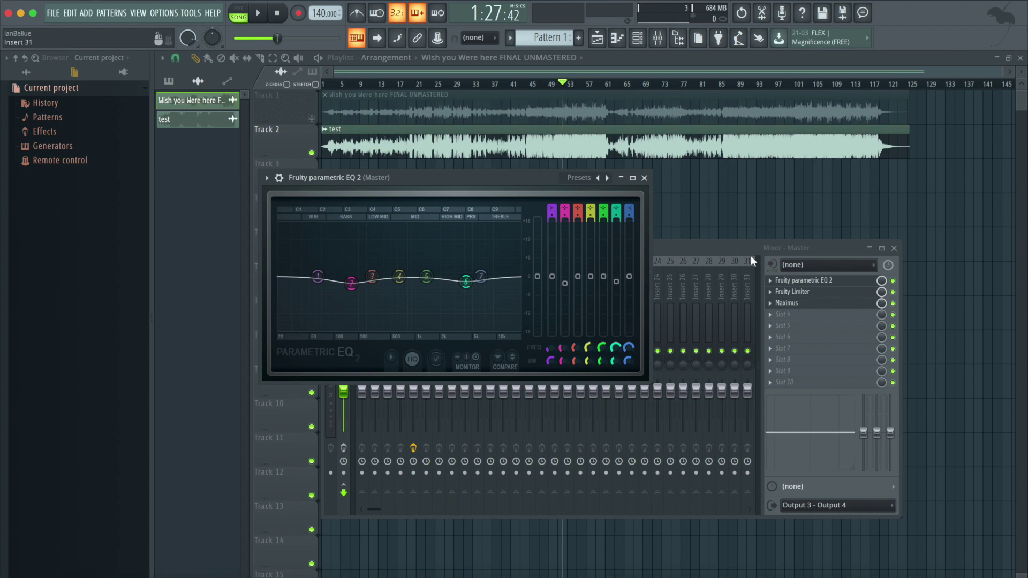
# - View the master's Fruity Limiter, arm the master mixer track for recording, and close the limiter
pyautogui.click(803, 297)
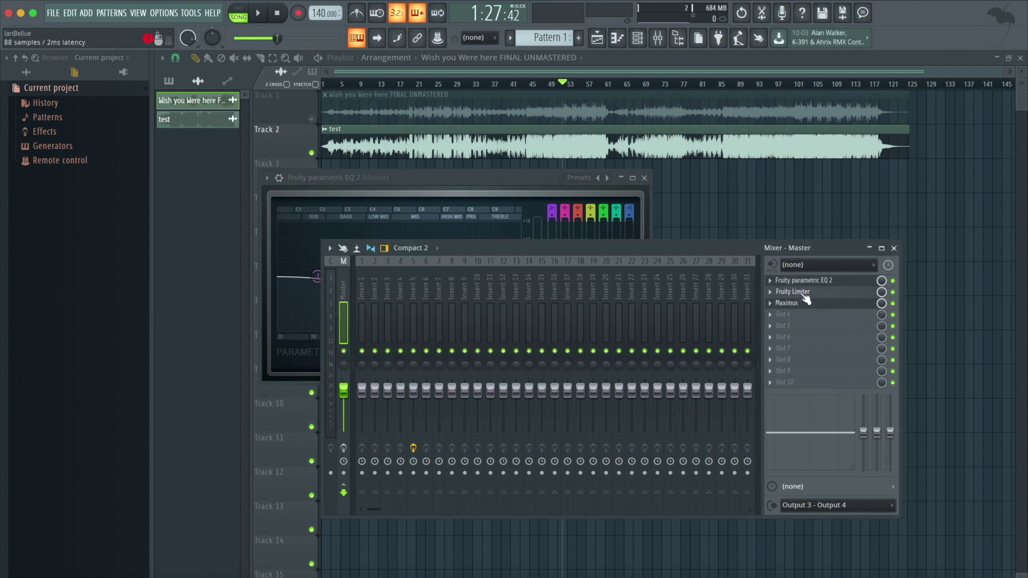
pyautogui.click(803, 293)
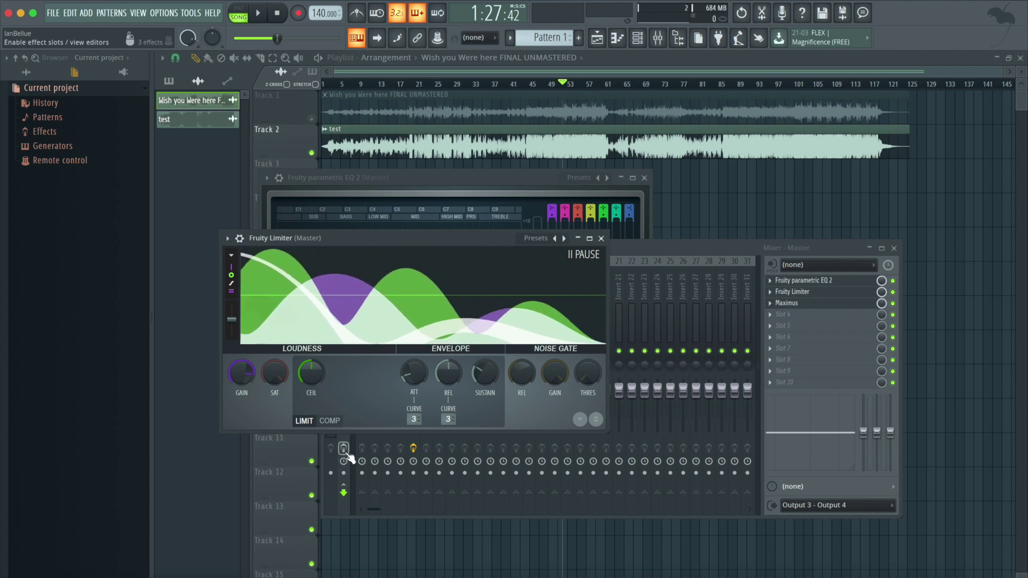
pyautogui.click(349, 458)
pyautogui.click(803, 292)
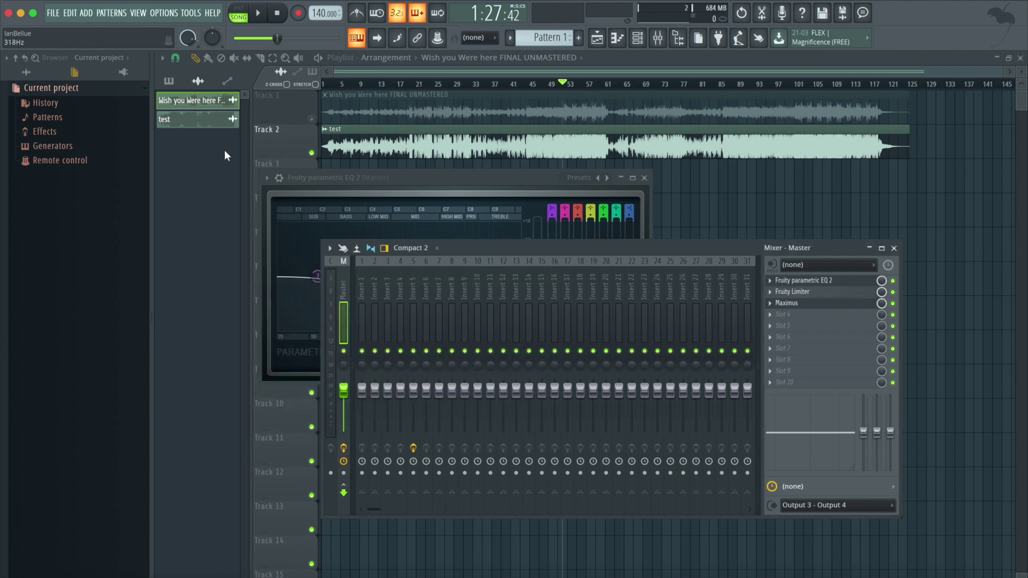
# - Mute Track 2 and unmute Track 1, then check the gain setting of the master's Fruity Limiter
pyautogui.click(315, 141)
pyautogui.moveTo(312, 153); pyautogui.dragTo(311, 119)
pyautogui.click(658, 37)
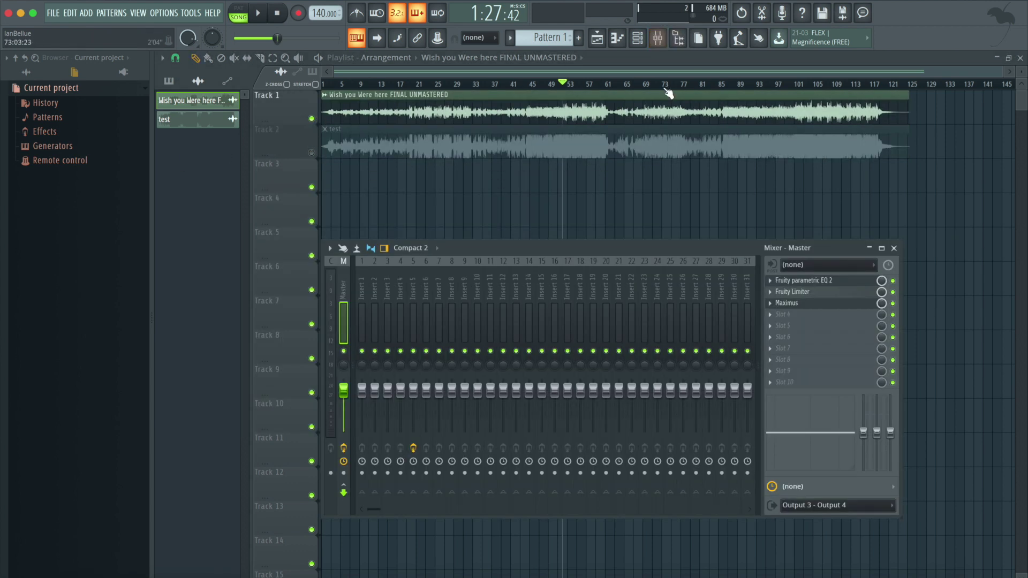
pyautogui.click(803, 292)
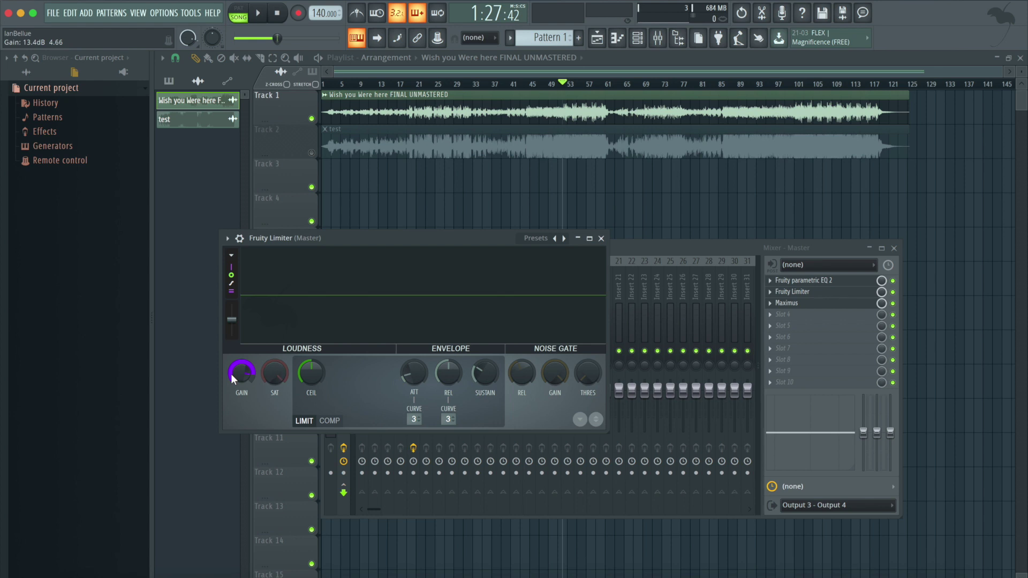
pyautogui.press('Escape')
# - Play the unmastered track from about bar 51 through the master effects while watching Fruity parametric EQ 2, then stop playback
pyautogui.press('space')
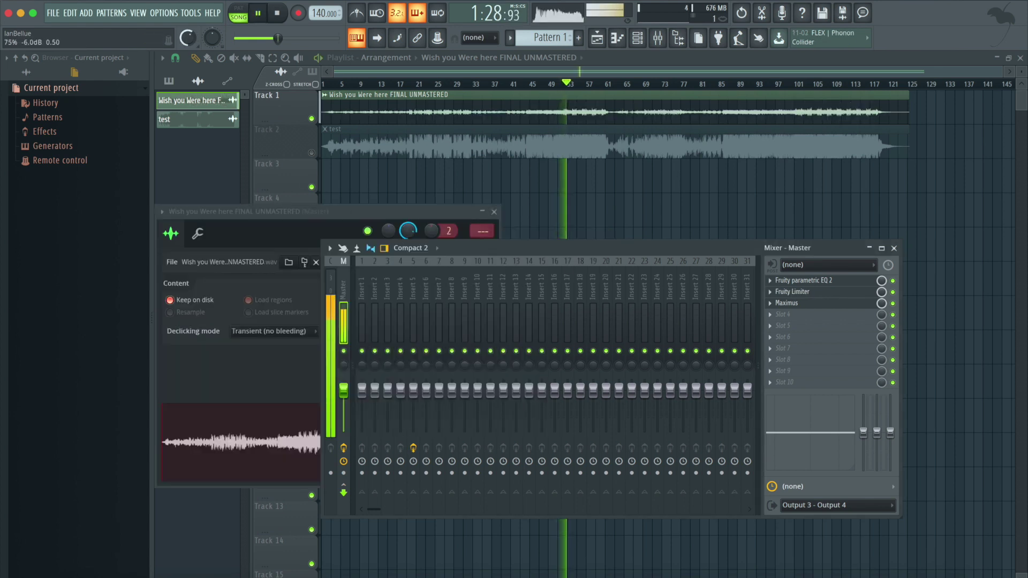
pyautogui.click(806, 284)
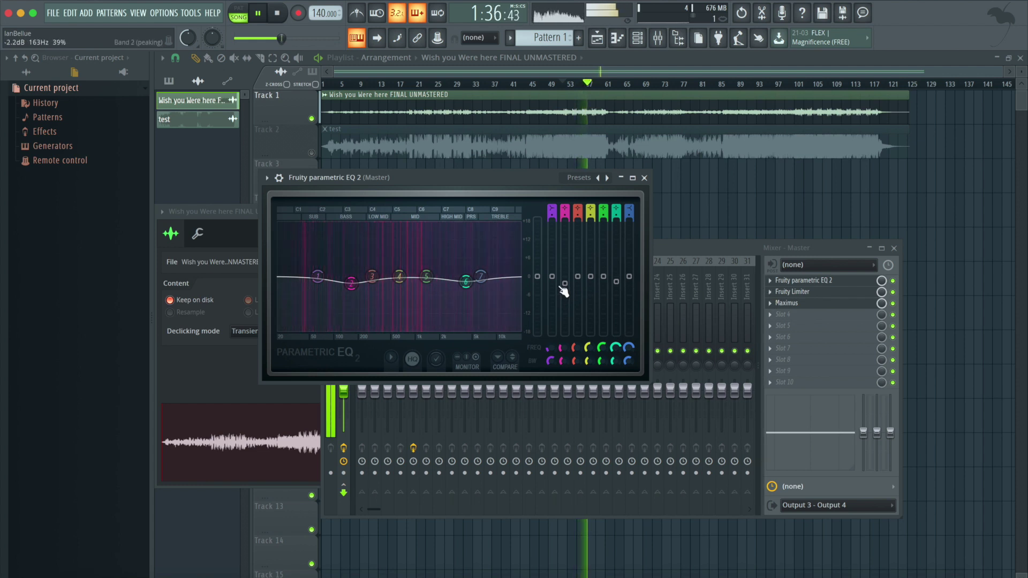
pyautogui.press('space')
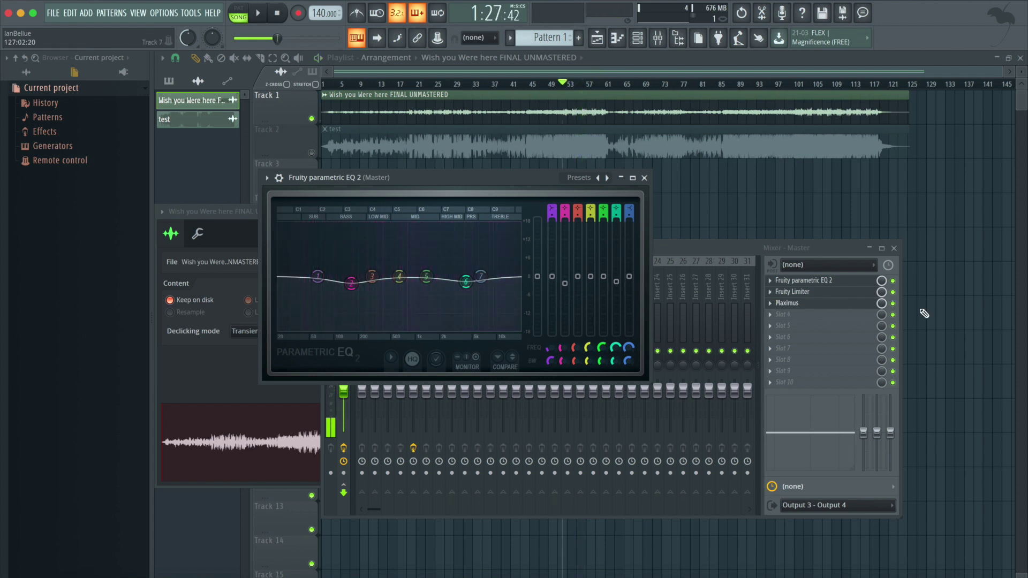
# - Disable Maximus on the master track and play the section from about bar 51 twice while watching the signal in Fruity Limiter
pyautogui.click(892, 303)
pyautogui.press('space')
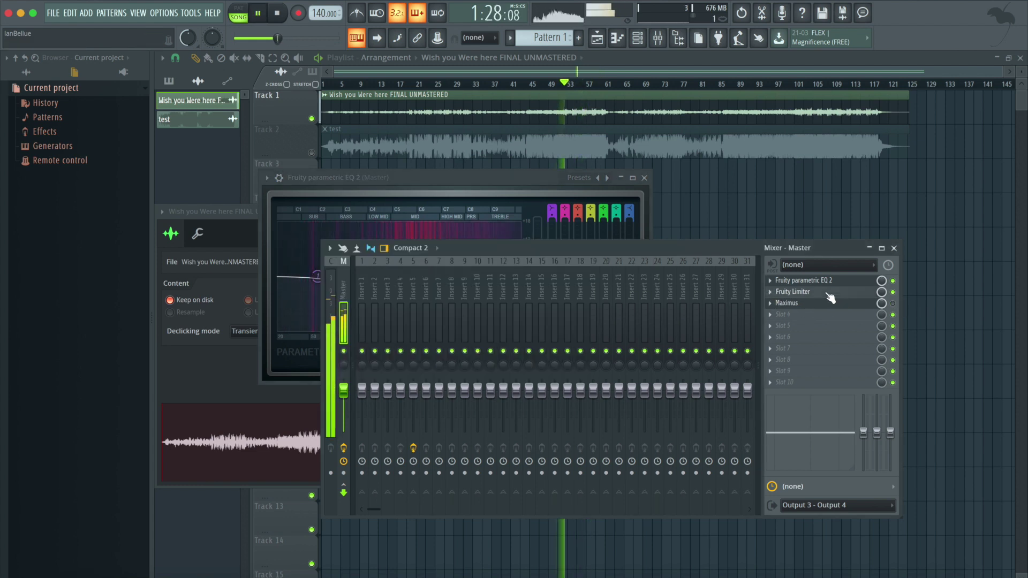
pyautogui.click(828, 293)
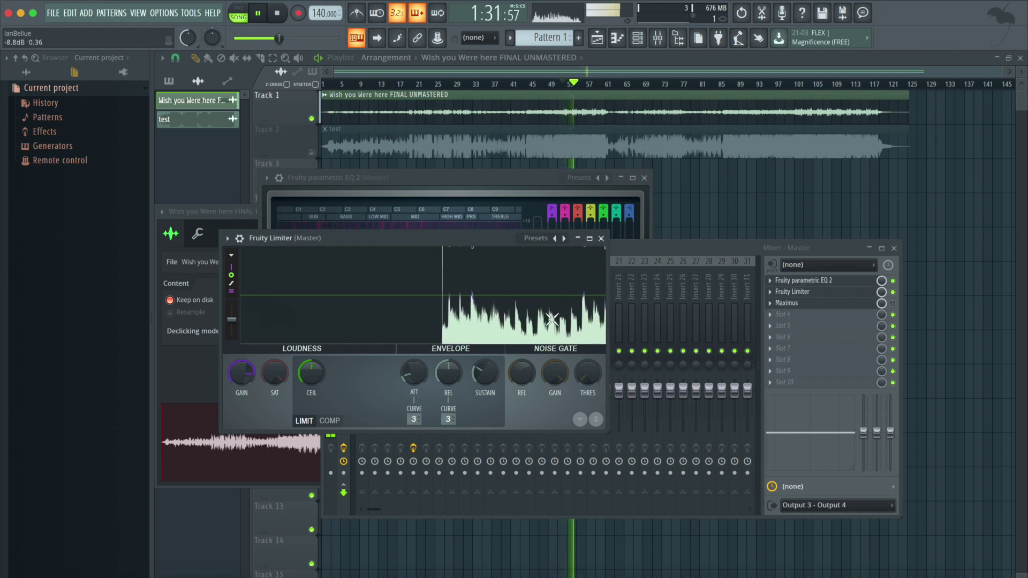
pyautogui.press('space')
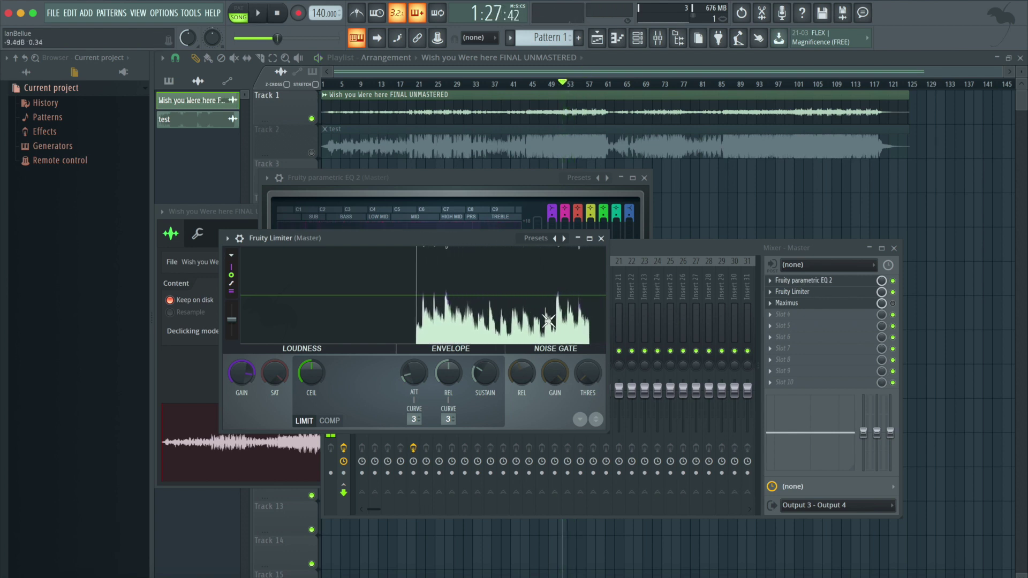
pyautogui.press('space')
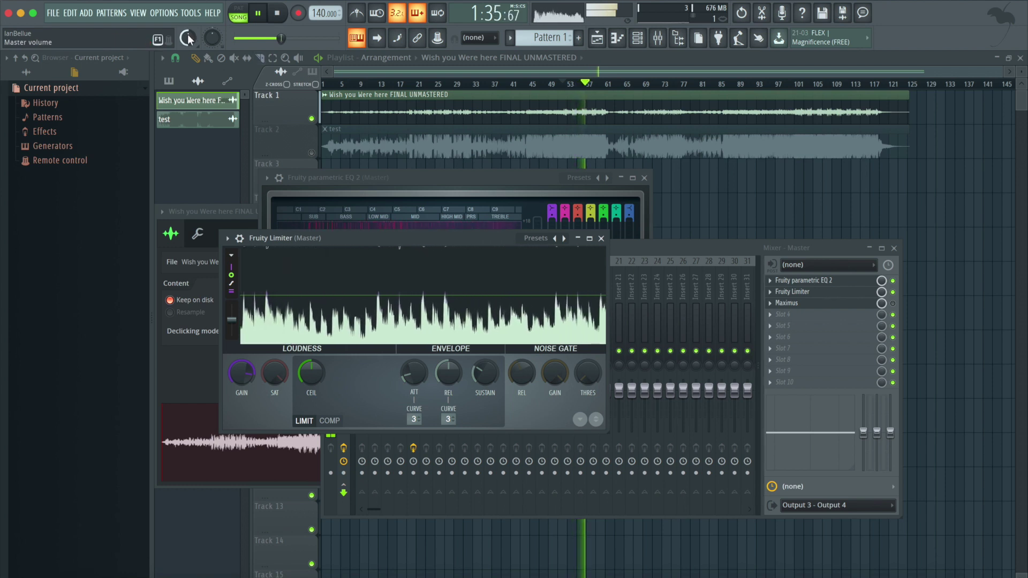
pyautogui.press('space')
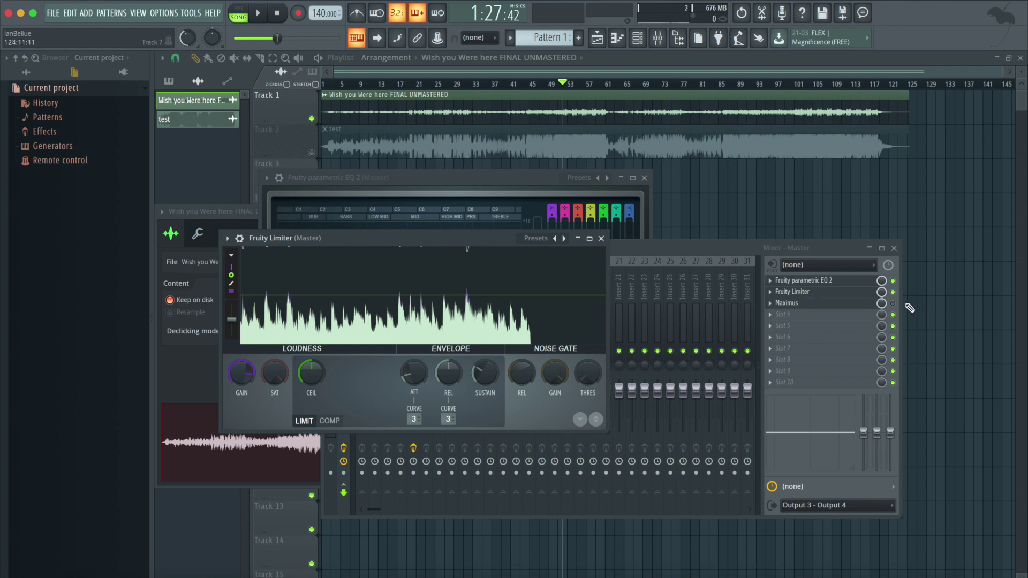
# - Play the section again and enable Maximus during playback to hear its effect, then stop
pyautogui.press('space')
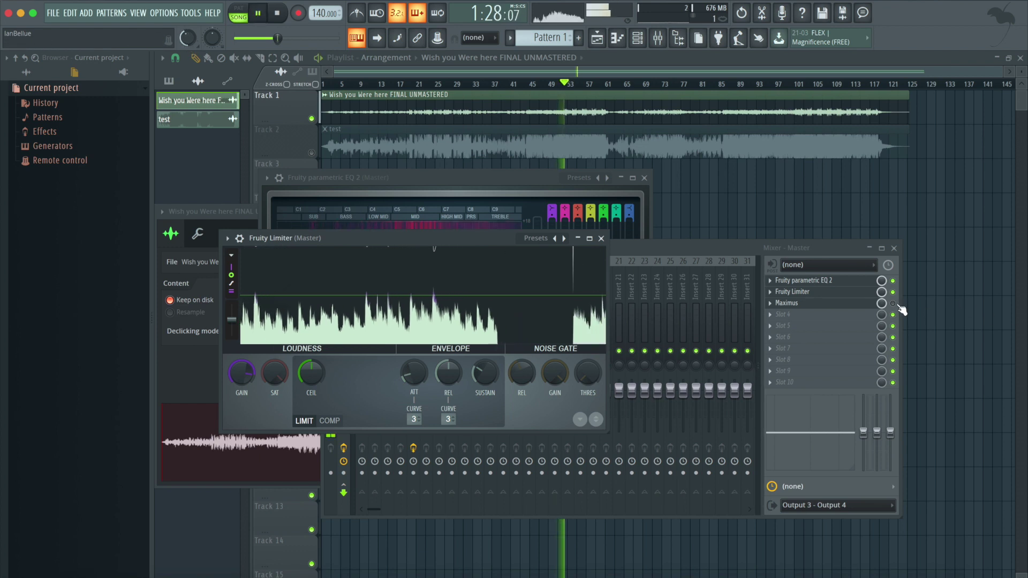
pyautogui.click(894, 303)
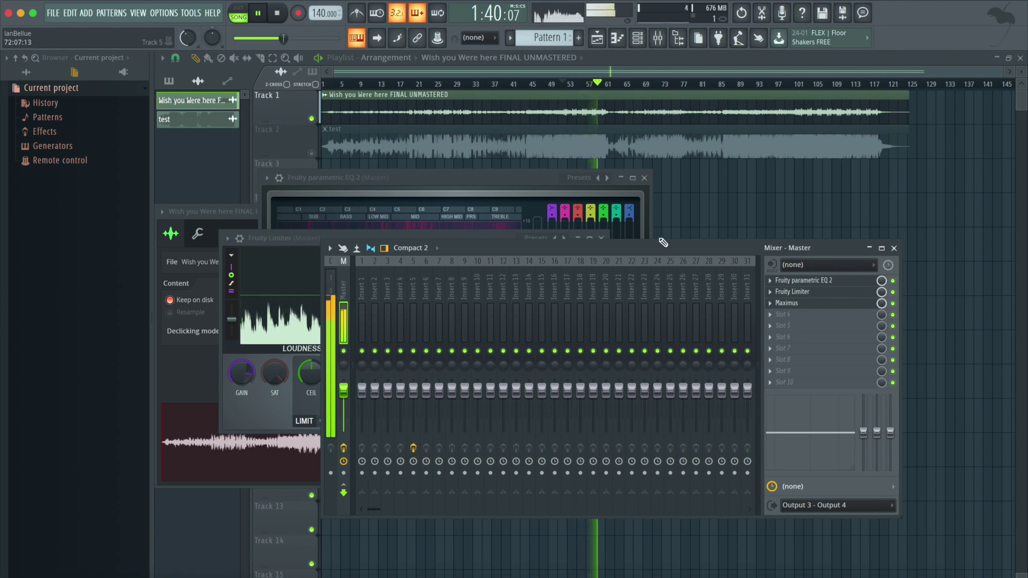
pyautogui.press('space')
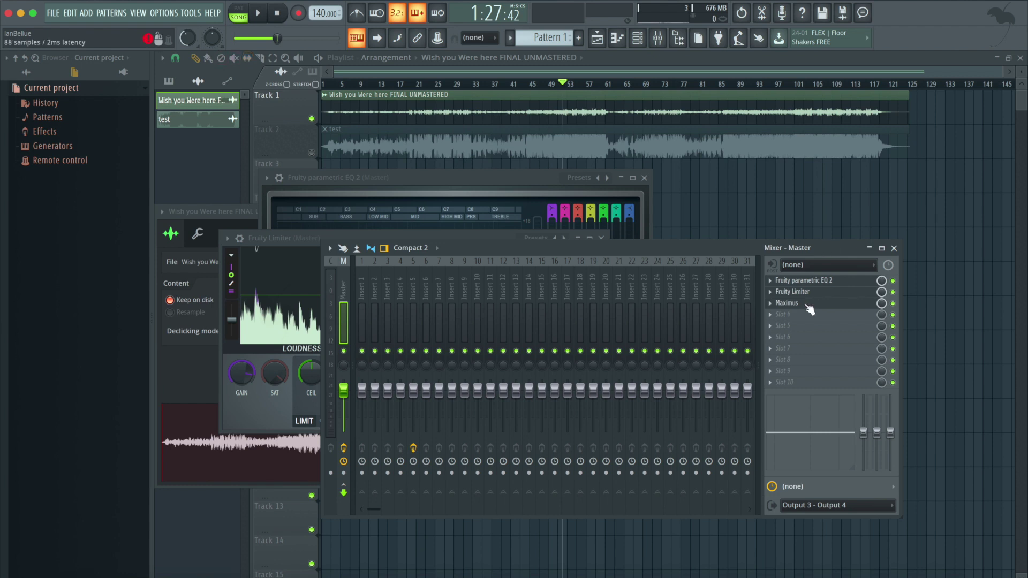
# - Open Maximus on the master track, move its window up, and examine its individual band settings, frequency bands display and master settings
pyautogui.click(792, 304)
pyautogui.moveTo(444, 310); pyautogui.dragTo(431, 187)
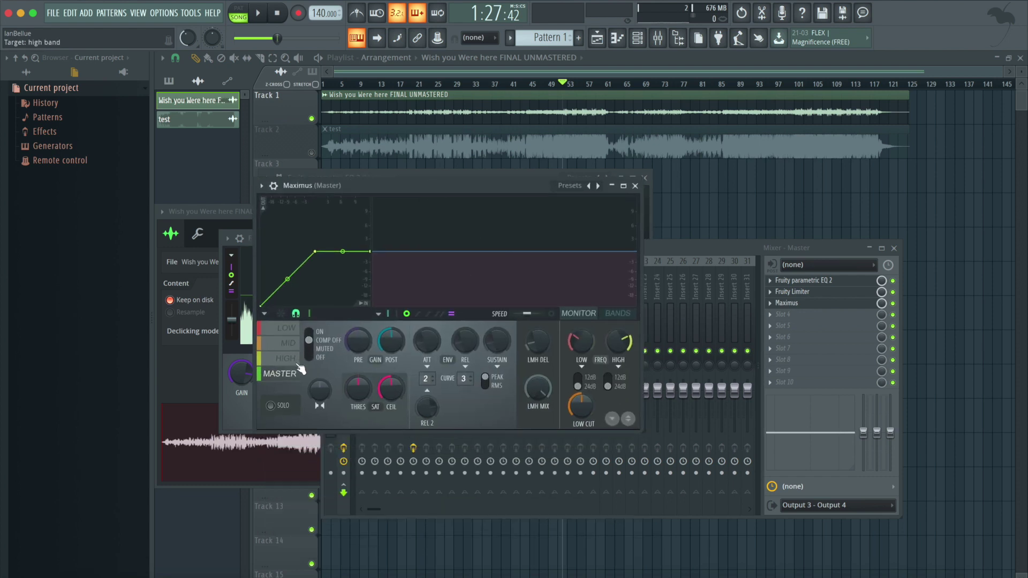
pyautogui.click(284, 341)
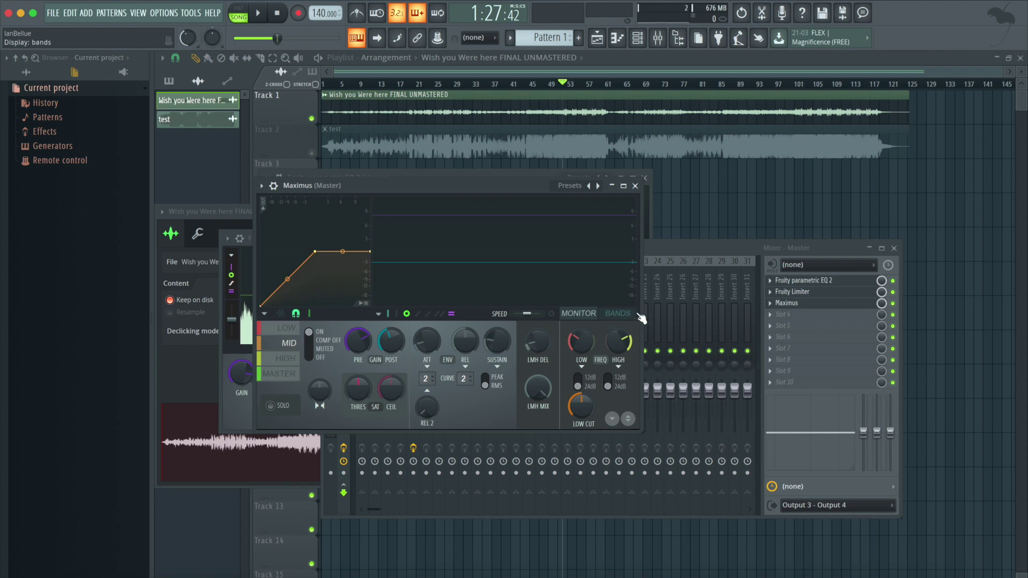
pyautogui.click(619, 313)
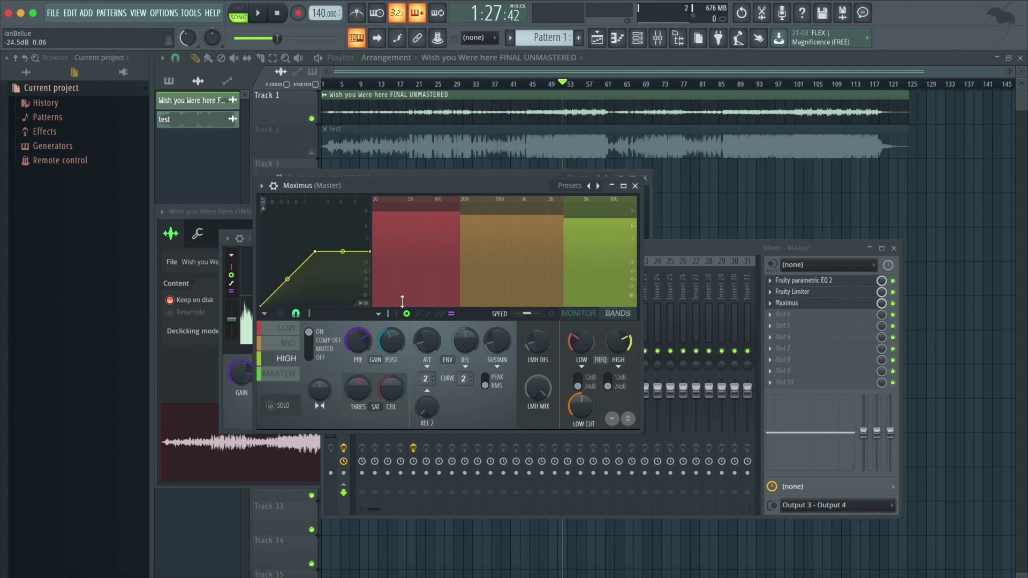
pyautogui.click(293, 376)
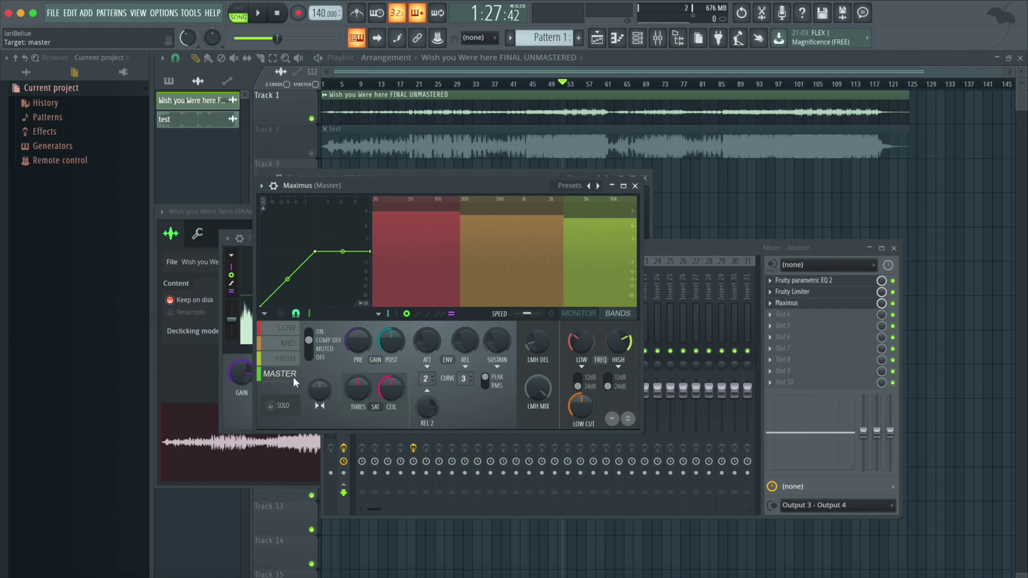
# - Browse the mastering presets of Maximus without loading one, then close the plugin window
pyautogui.click(261, 186)
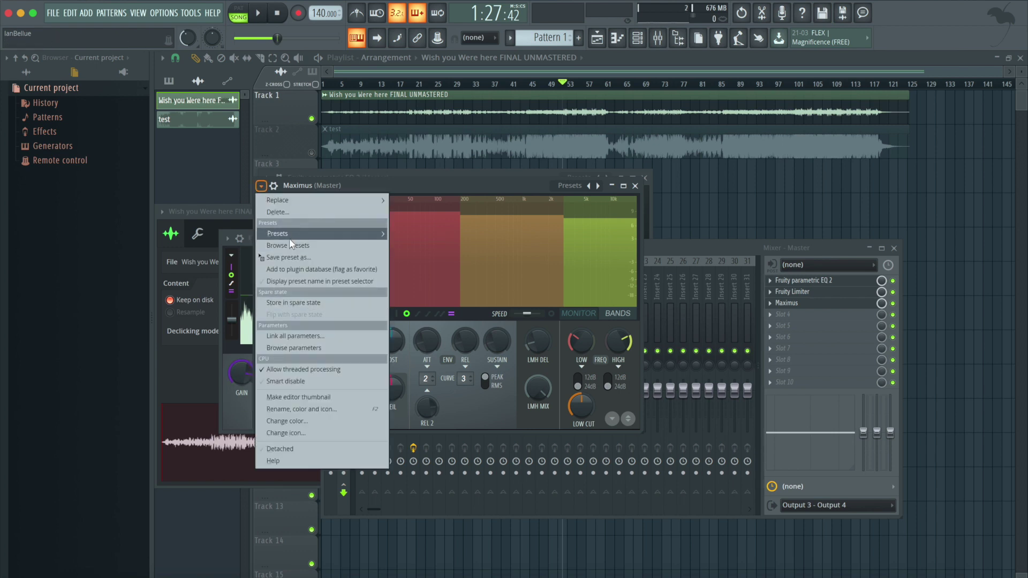
pyautogui.moveTo(301, 234)
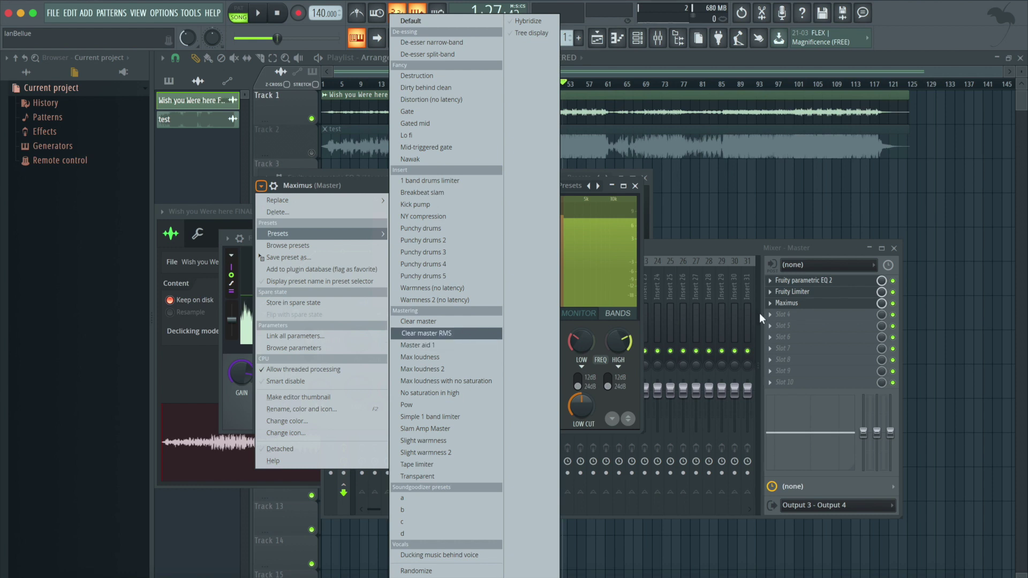
pyautogui.click(710, 251)
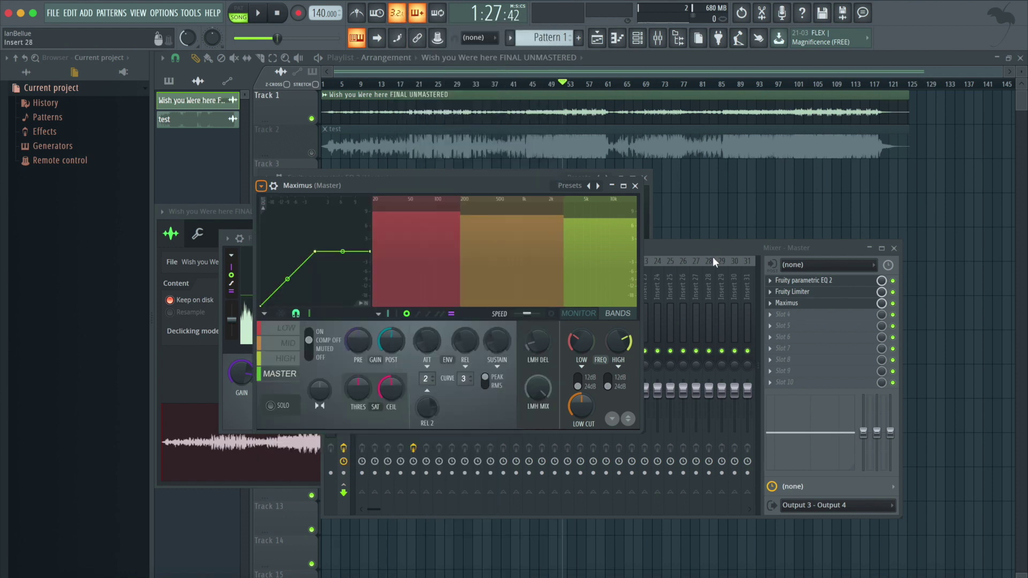
pyautogui.click(636, 187)
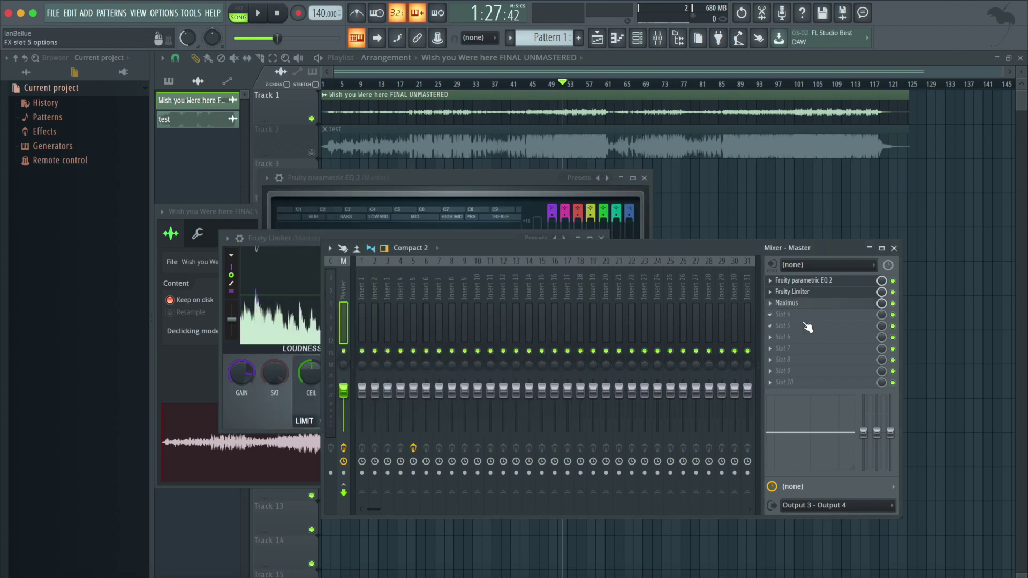